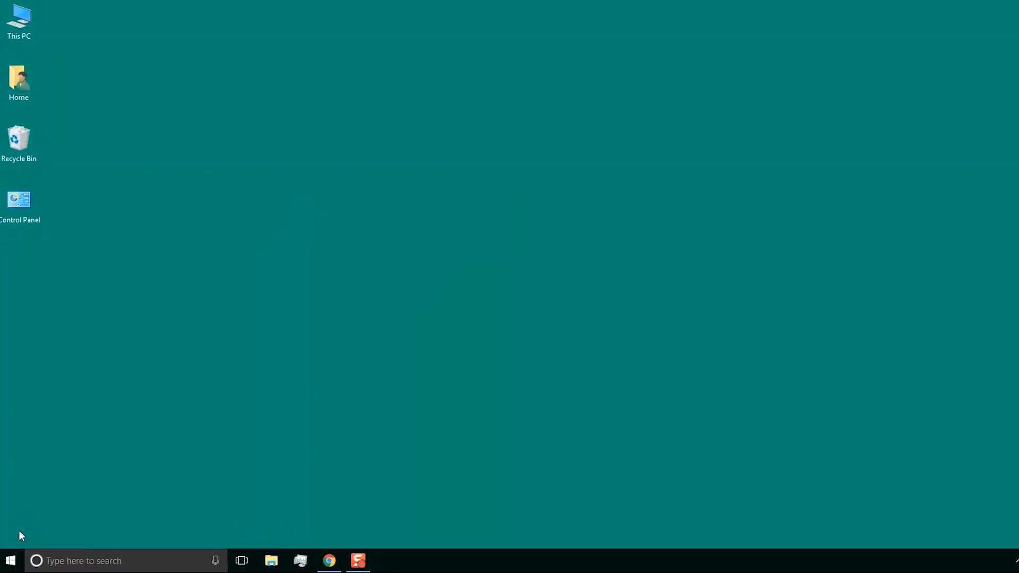
Step: Search the Start menu for 'Tool', launch the ToolKit app, and accept its logon warning
left_click(19, 560)
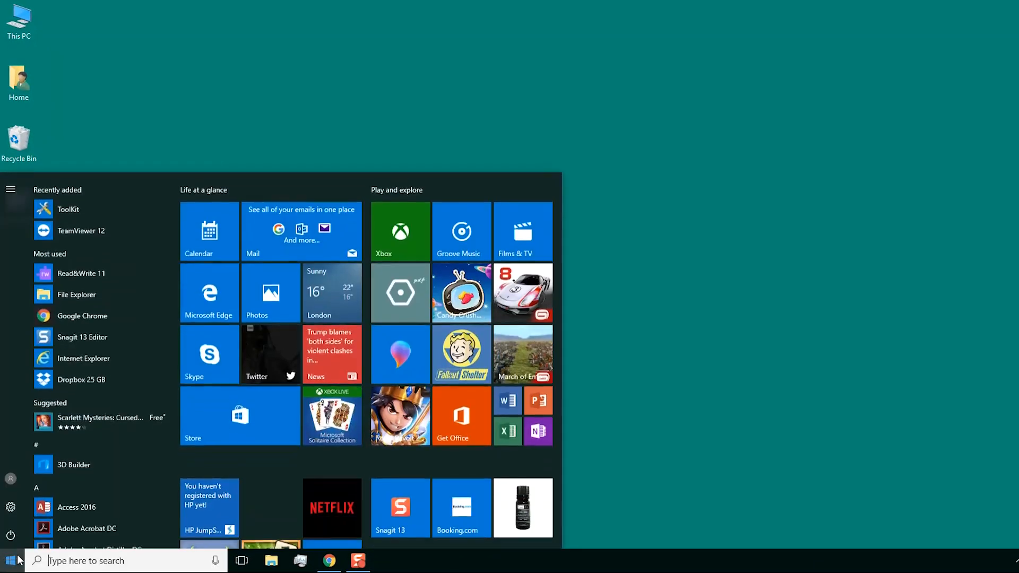
left_click(50, 561)
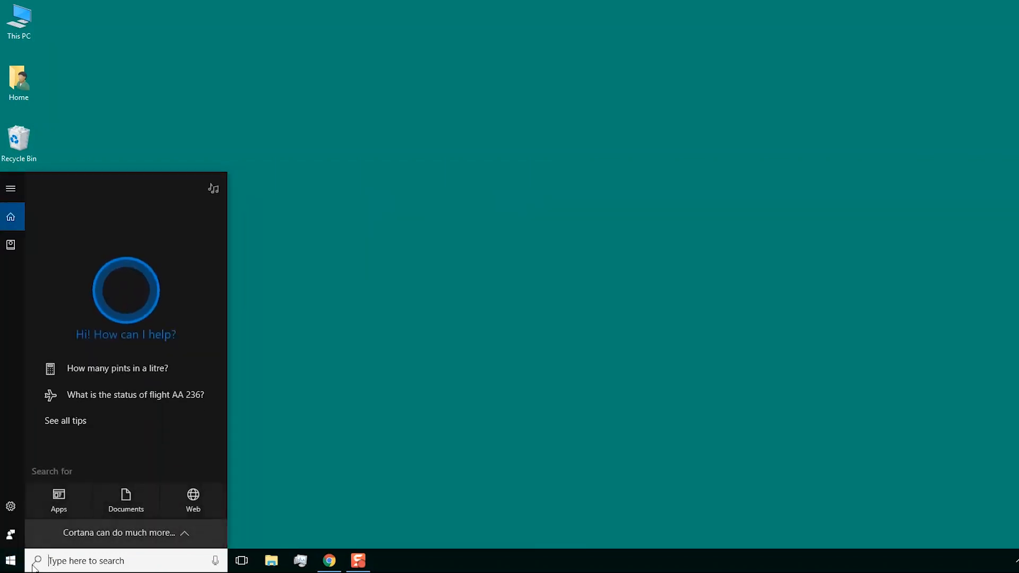
type("Tool")
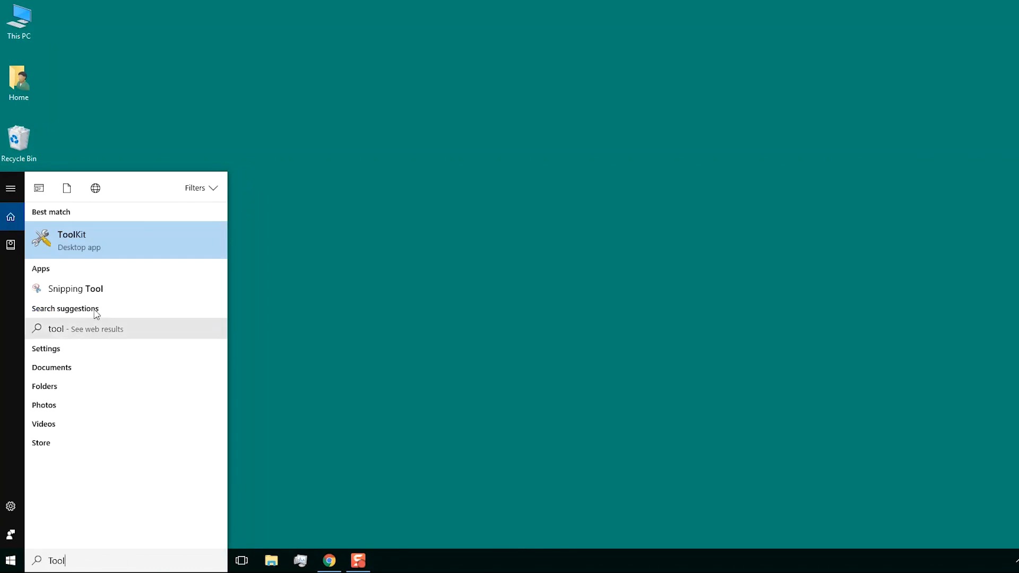
left_click(97, 251)
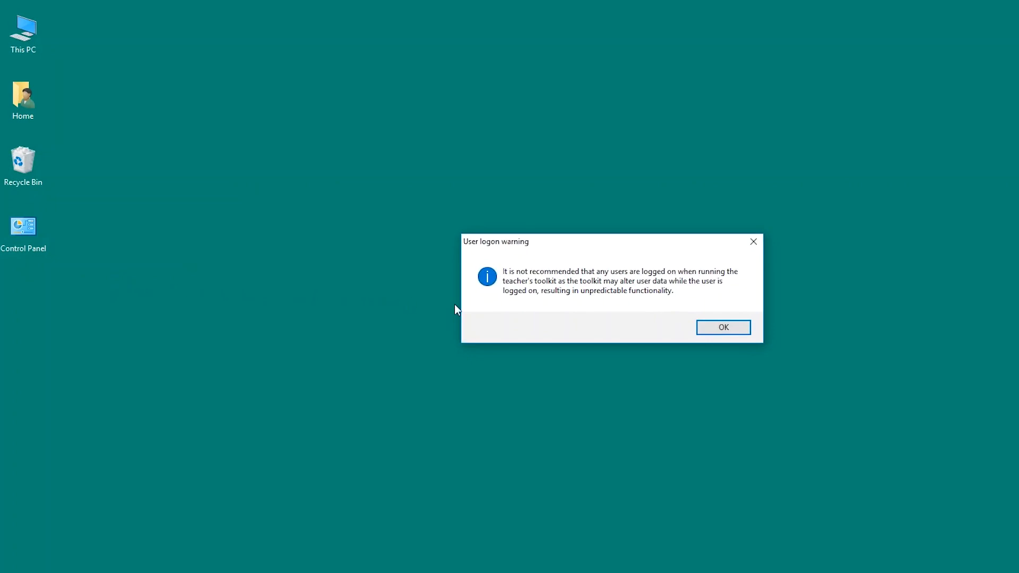
left_click(720, 327)
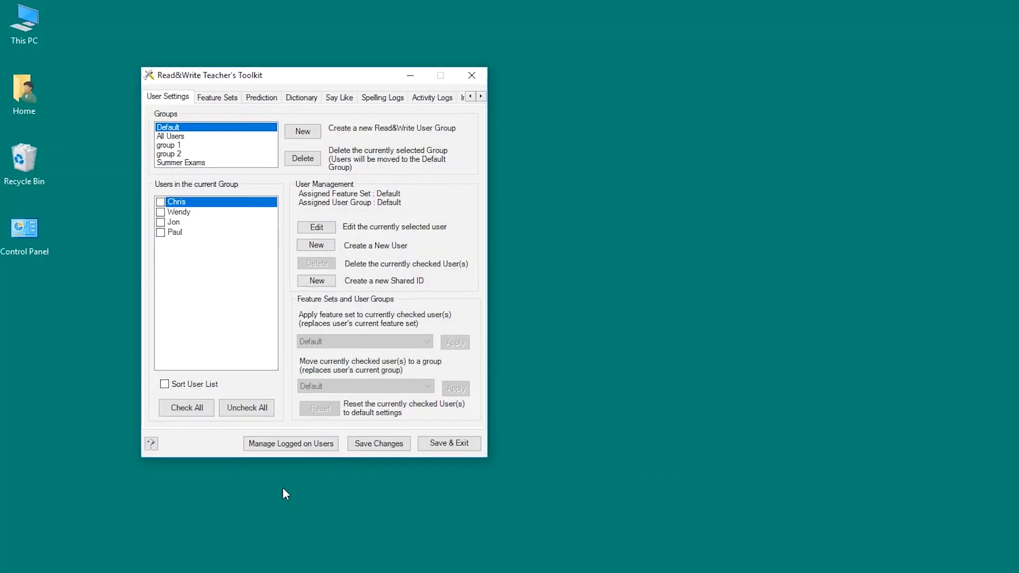
Step: Review the Logged On Users list, then close that window
left_click(270, 432)
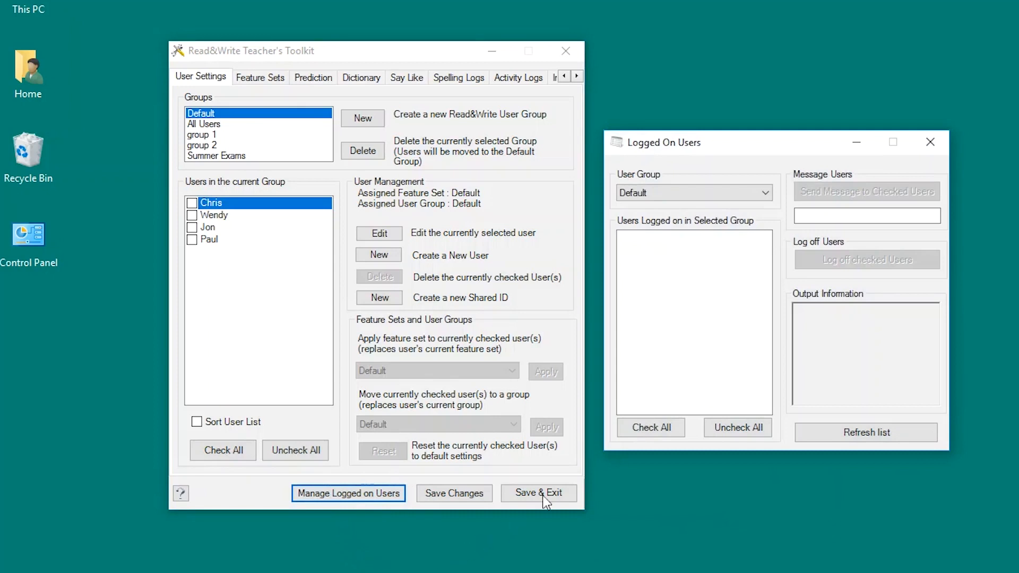
left_click(930, 142)
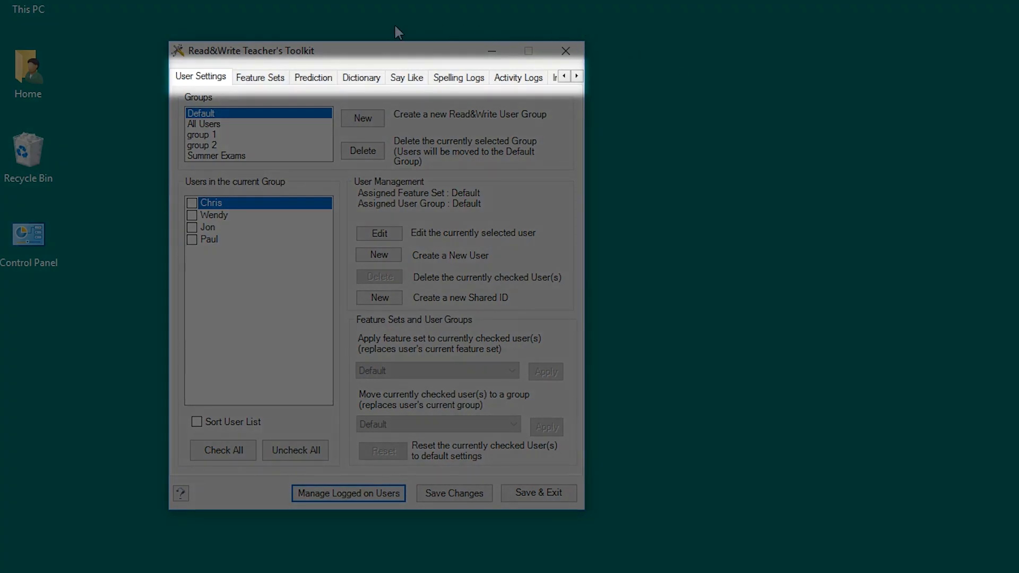
left_click(264, 78)
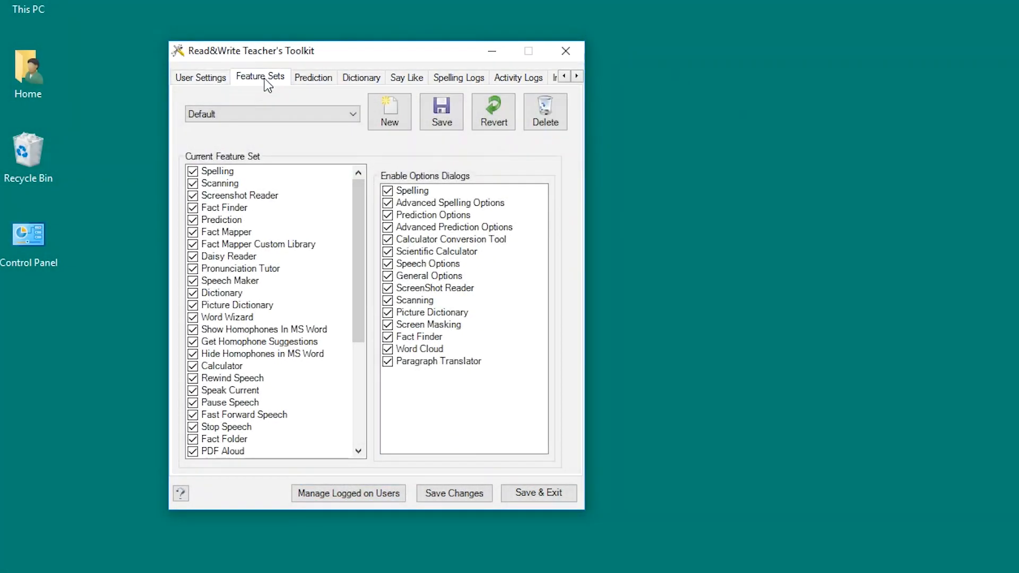
left_click(319, 81)
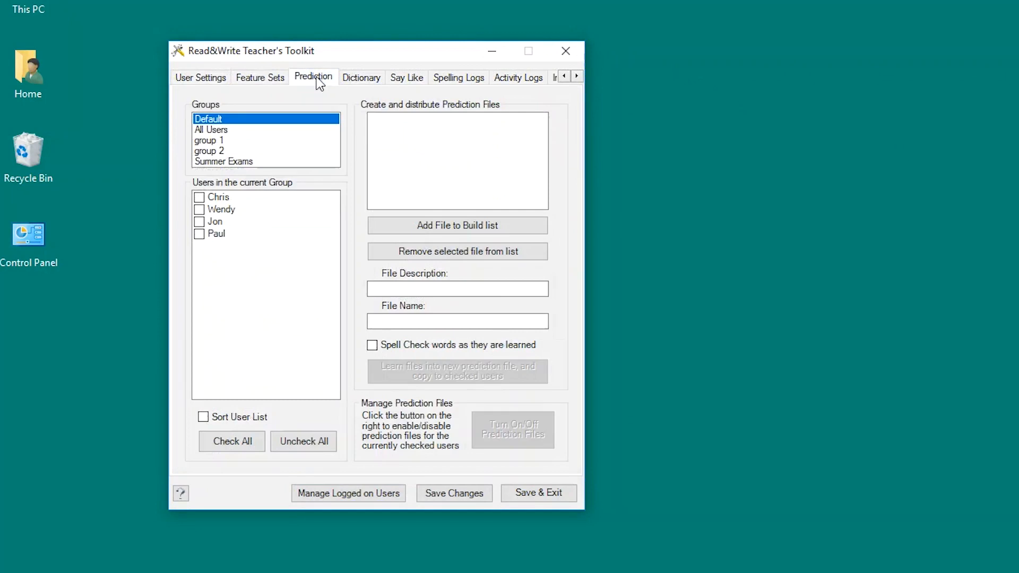
left_click(359, 80)
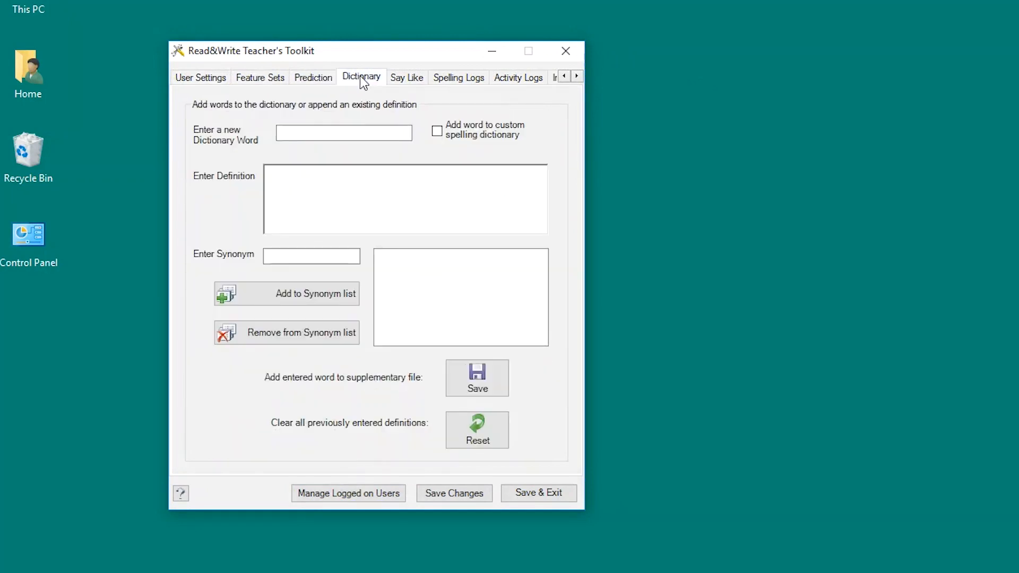
left_click(414, 80)
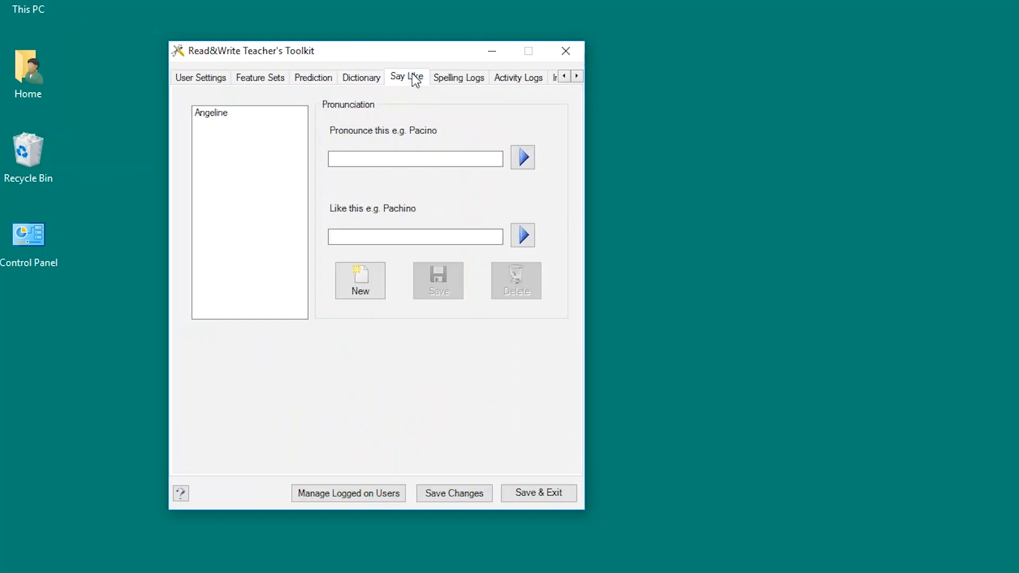
left_click(440, 79)
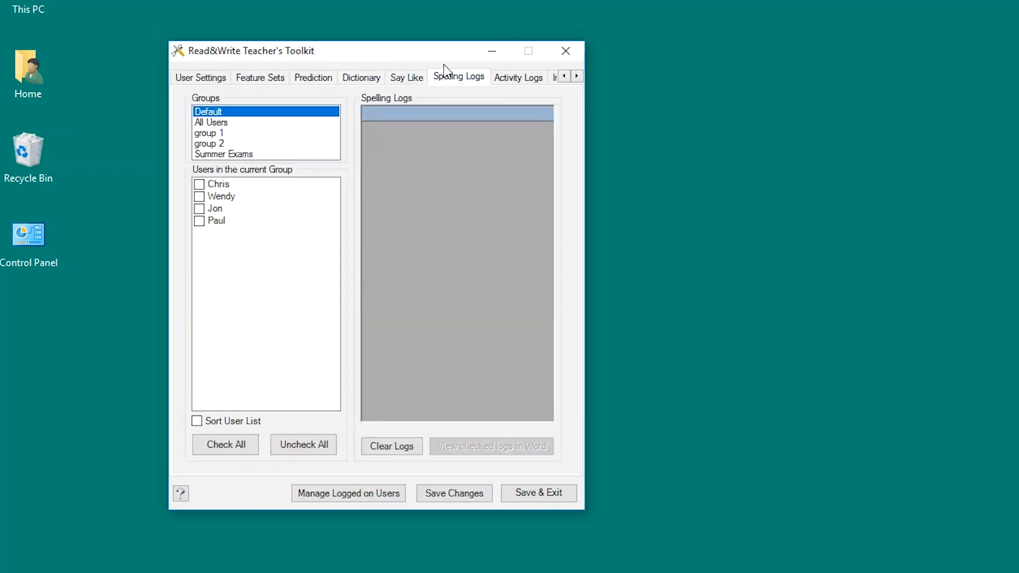
left_click(219, 79)
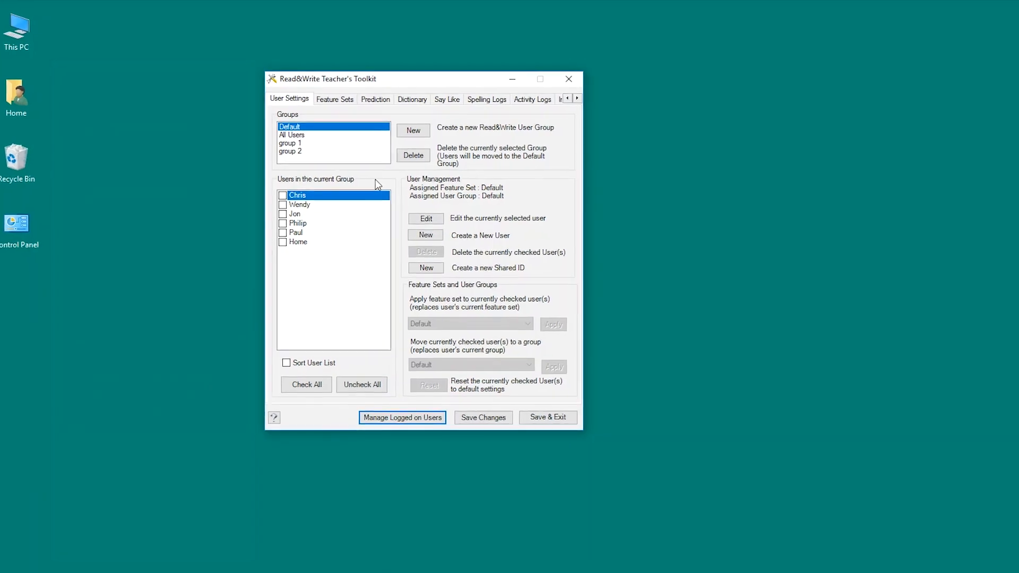
Step: List every user in the All Users group and begin creating a new user group
left_click(370, 139)
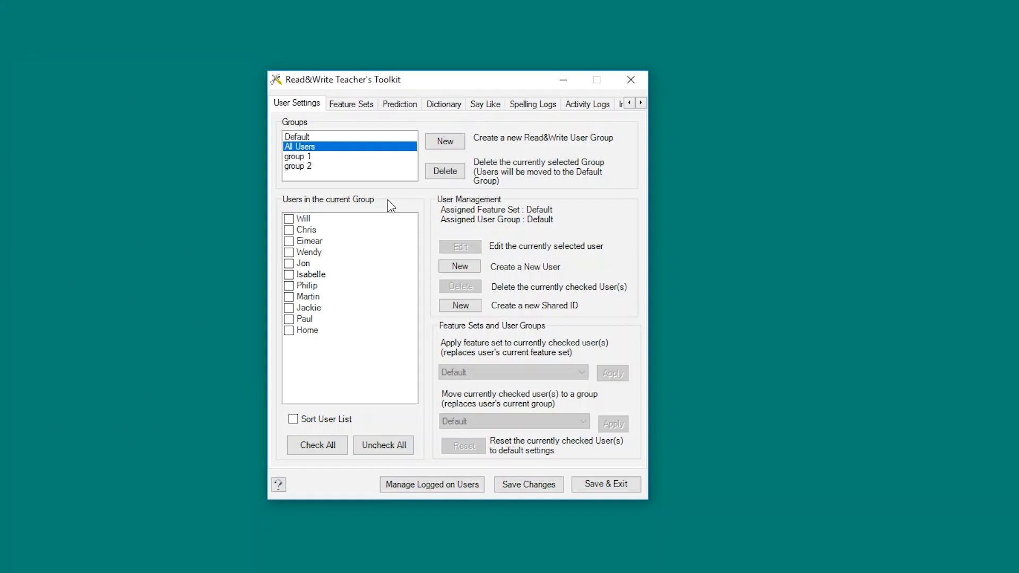
left_click(441, 143)
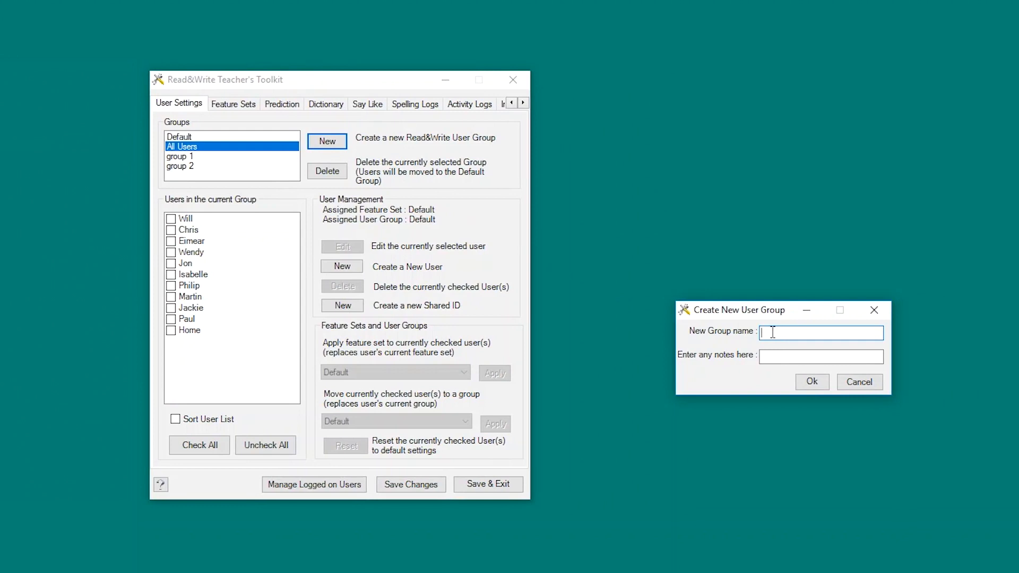
Step: Create the 'Summer Exams' group with the note 'all subjects' and view its members
type("Summer Exams")
key("Tab")
type("all subjects")
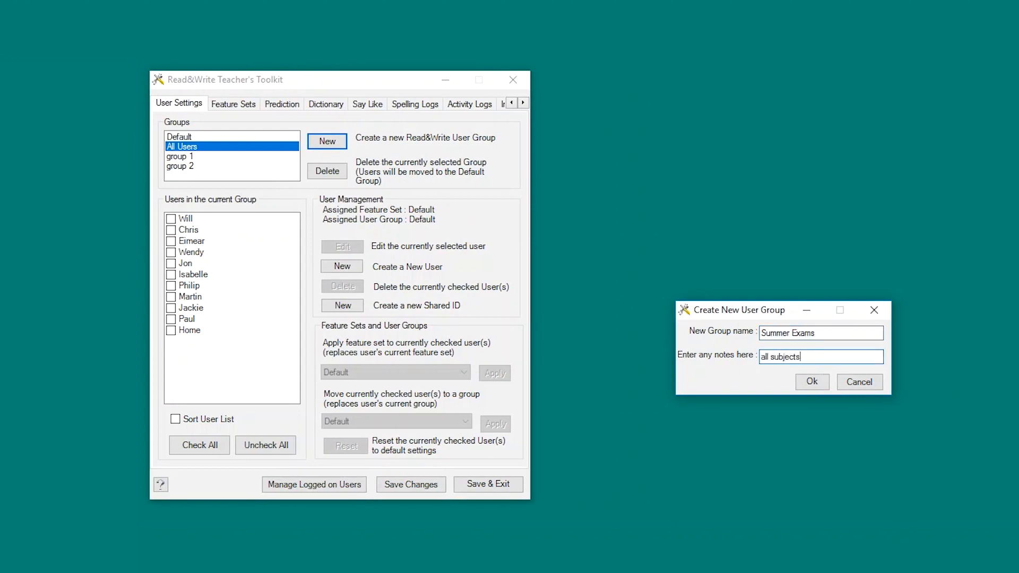
left_click(801, 383)
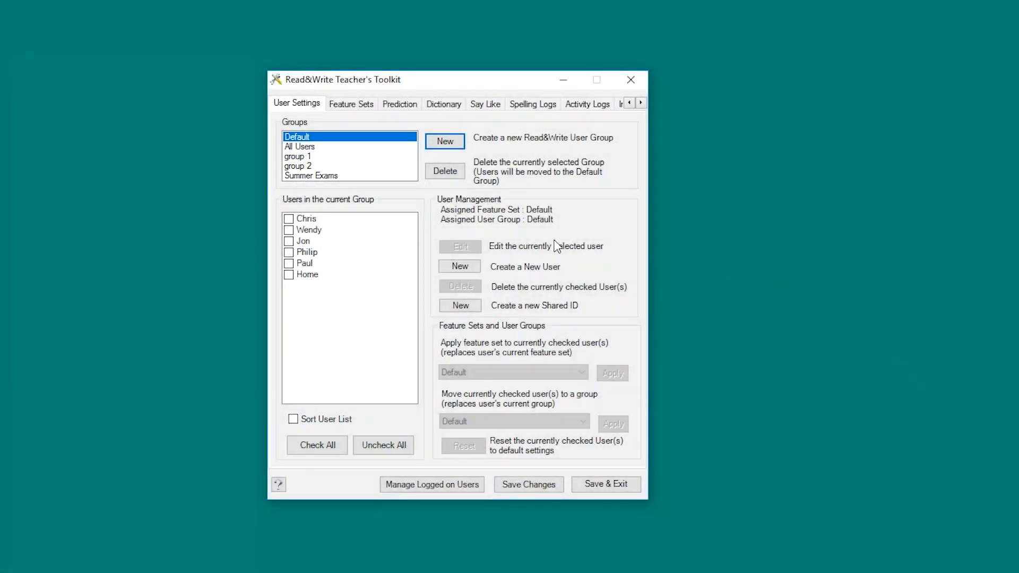
left_click(345, 176)
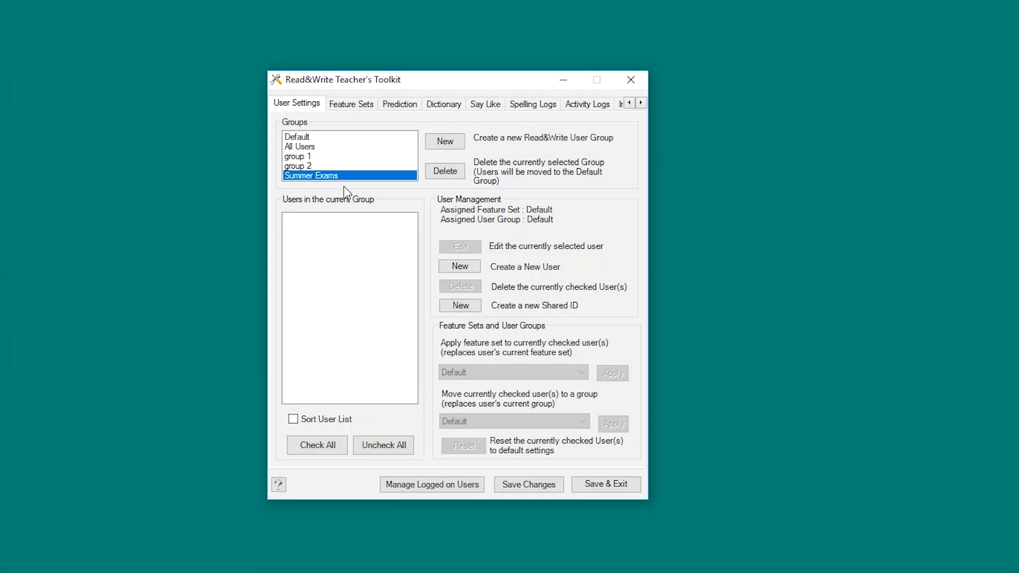
Step: In All Users, tick the first, sixth, seventh, ninth and last users
left_click(329, 149)
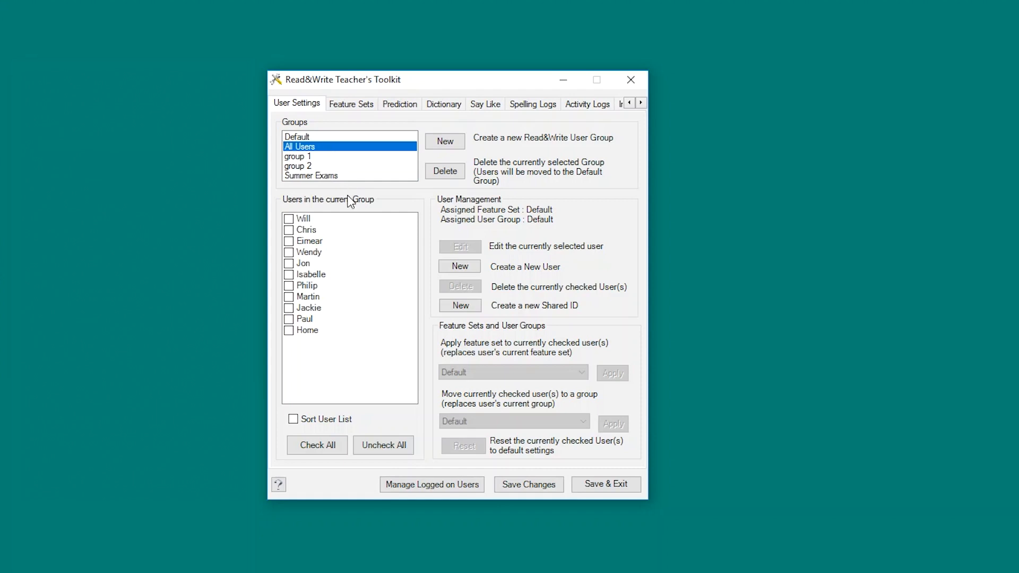
left_click(289, 219)
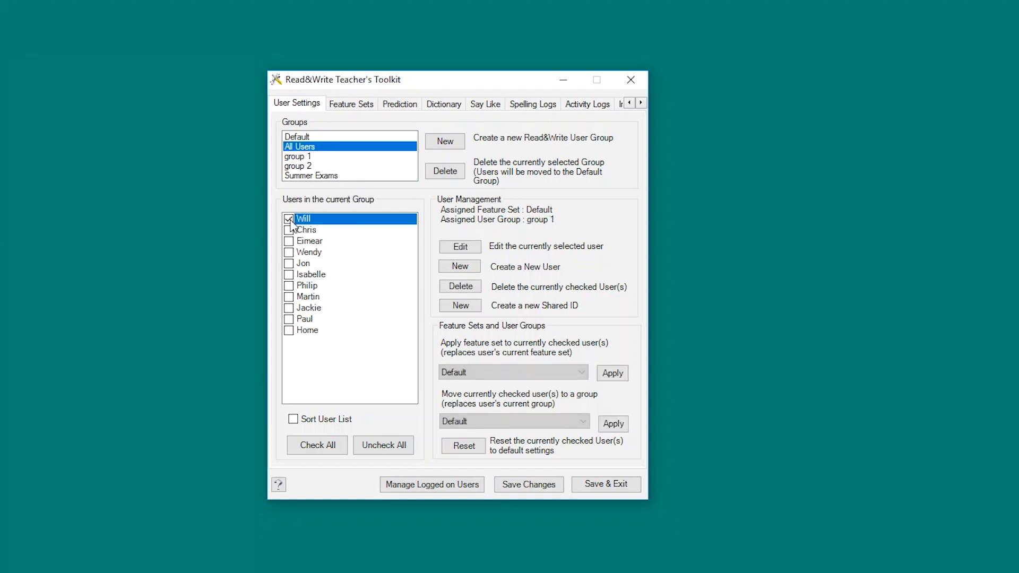
left_click(289, 274)
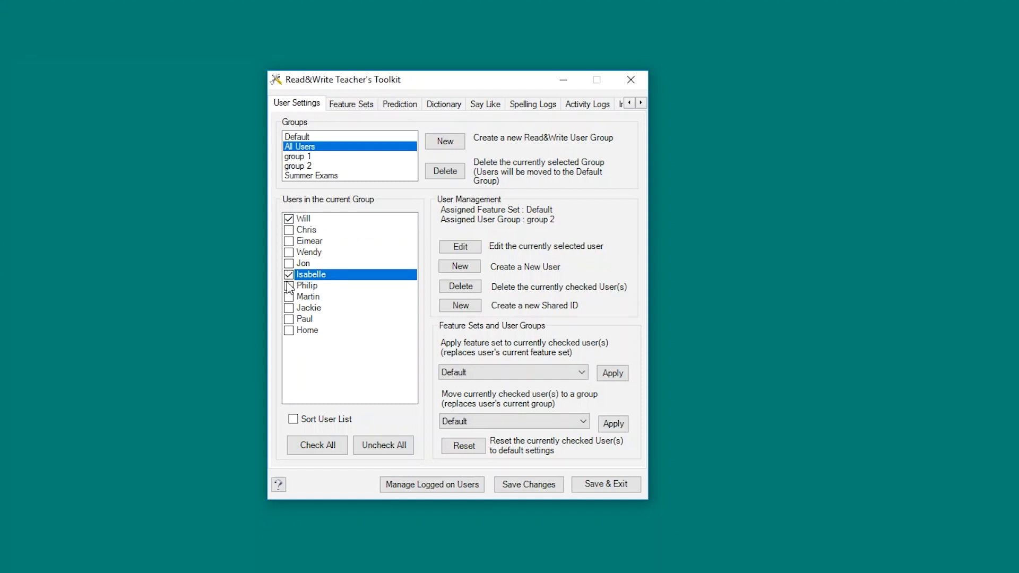
left_click(289, 286)
left_click(288, 308)
left_click(288, 330)
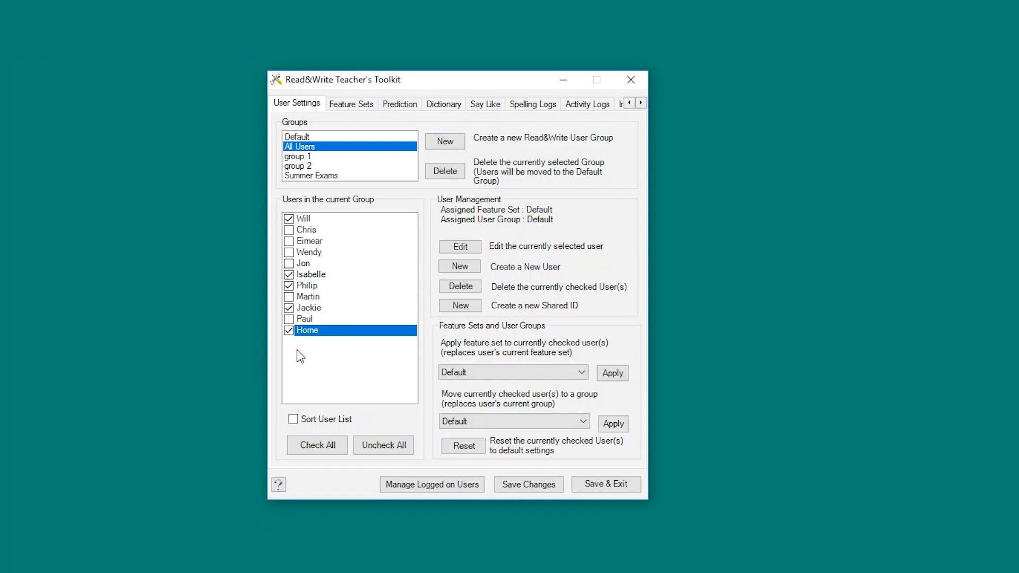
Step: Move the ticked users into Summer Exams and show that group's members
left_click(513, 423)
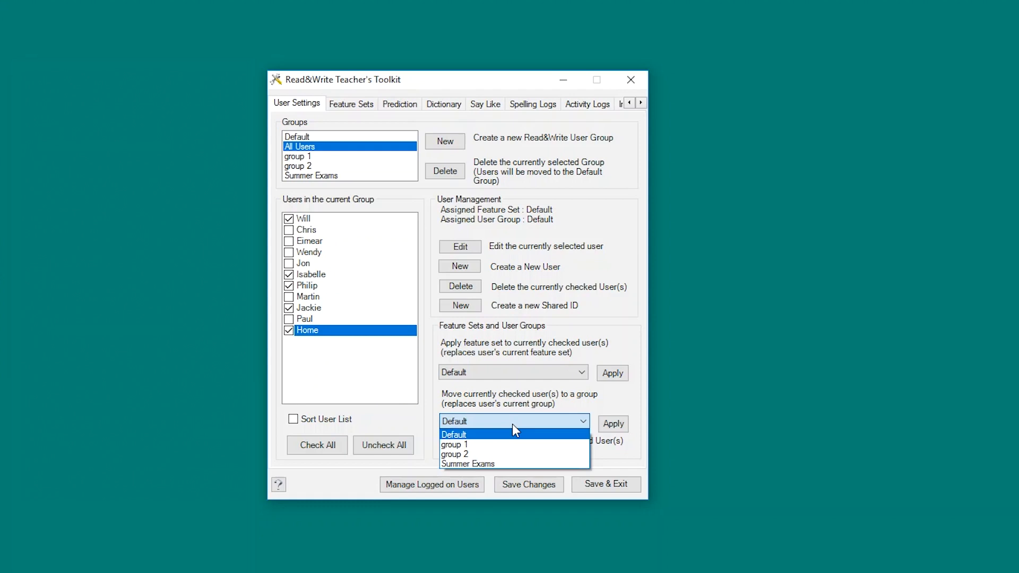
left_click(514, 464)
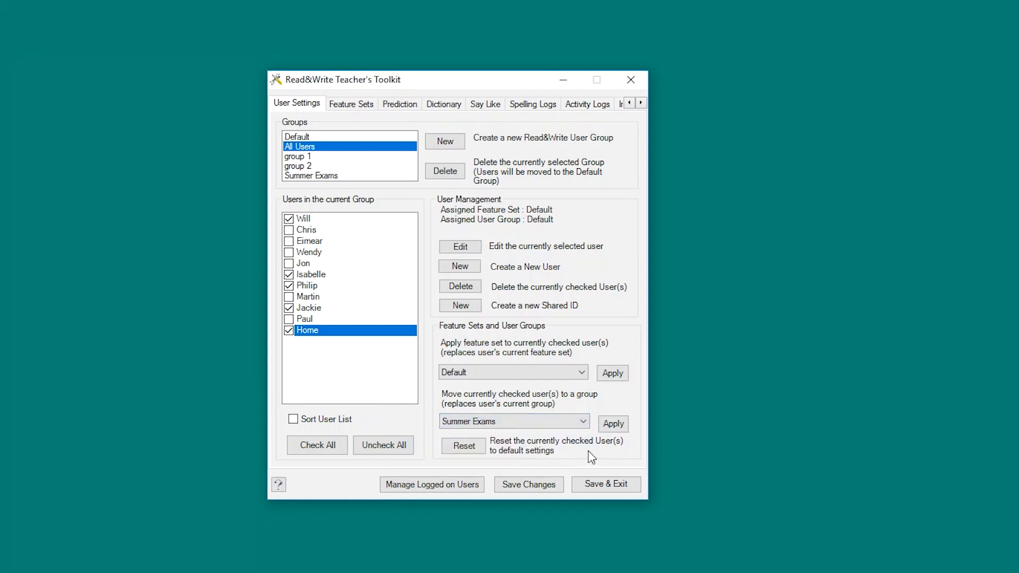
left_click(611, 423)
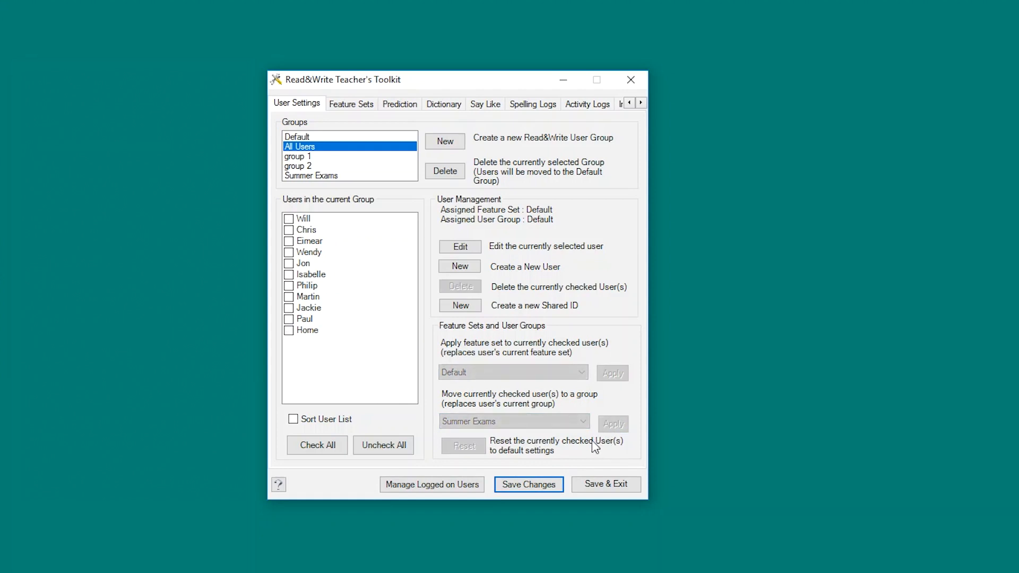
left_click(398, 176)
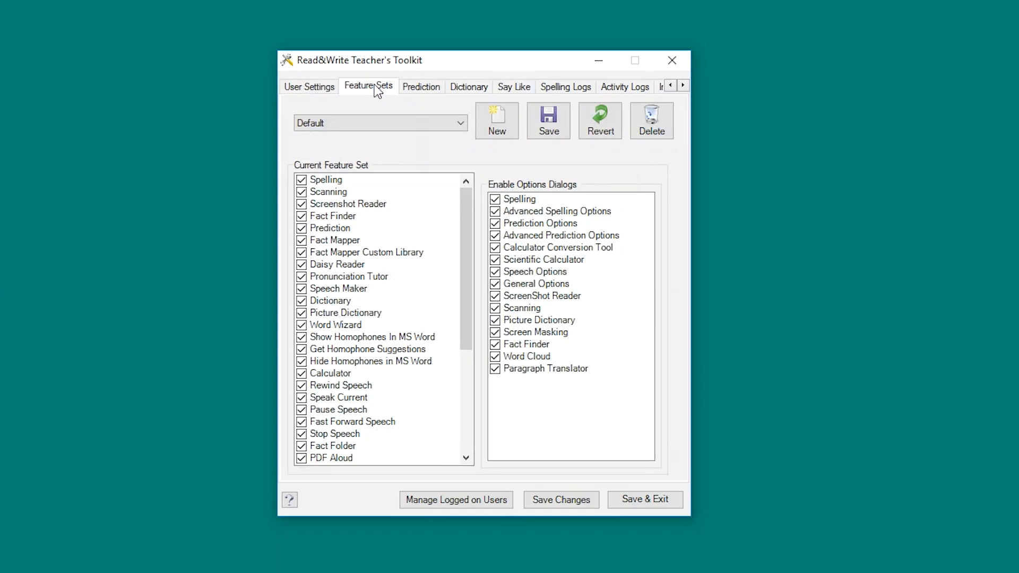
Step: Create a new feature set named 'Exams' based on the Default set
left_click(393, 127)
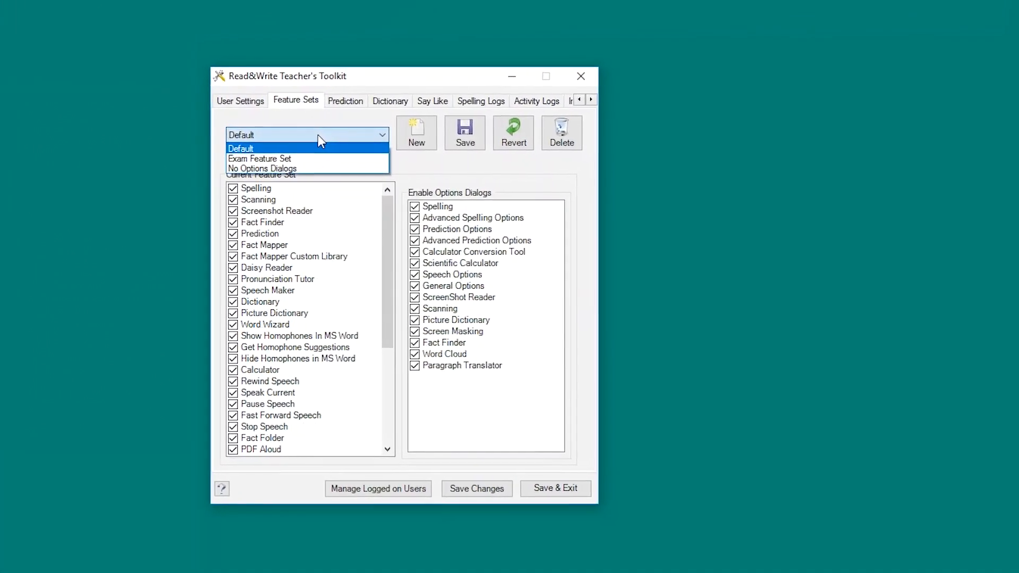
left_click(337, 131)
left_click(386, 143)
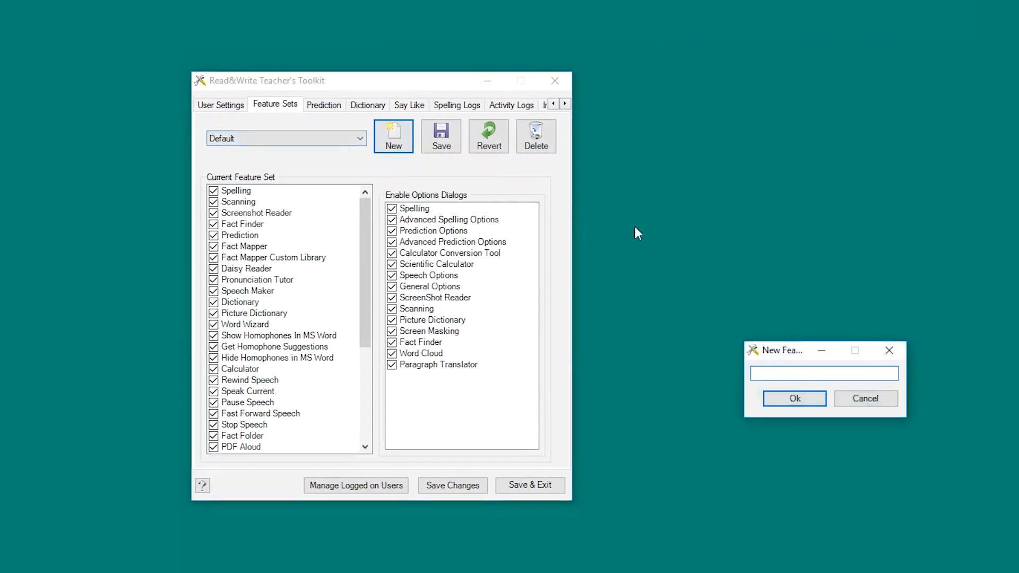
type("Exams")
left_click(778, 399)
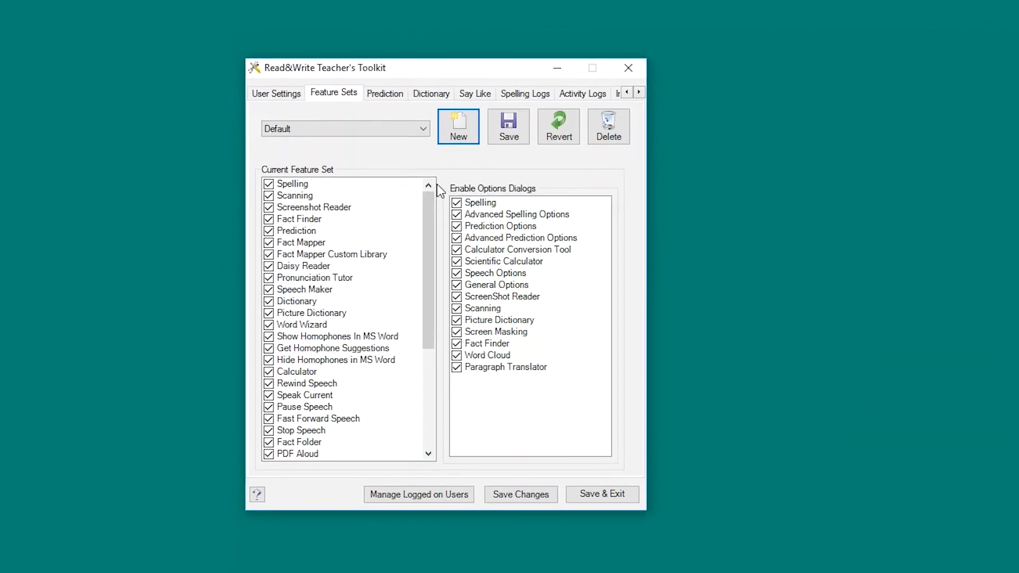
Step: Switch to the Exams set and untick the top features from Spelling through Calculator
left_click(431, 129)
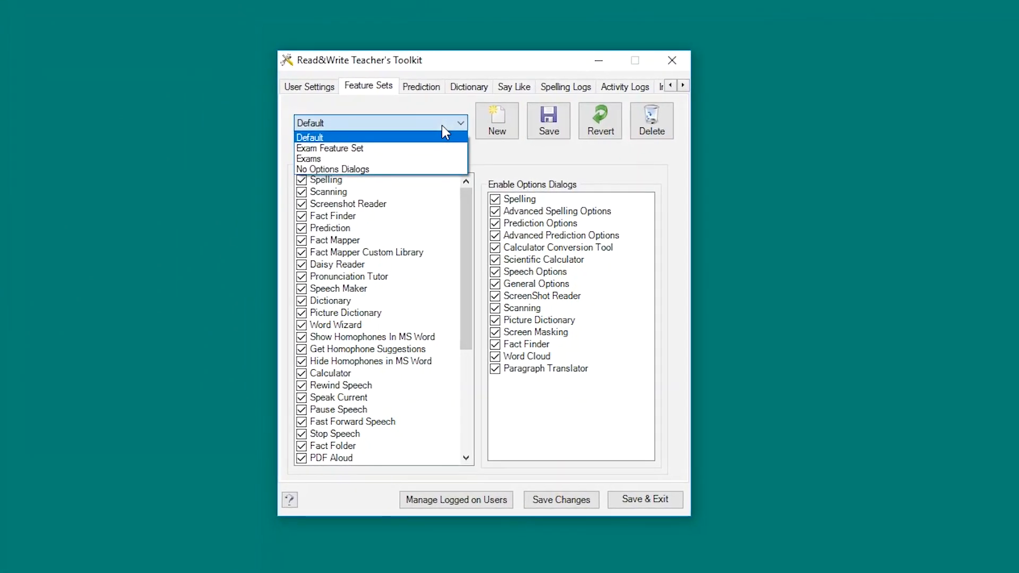
left_click(428, 160)
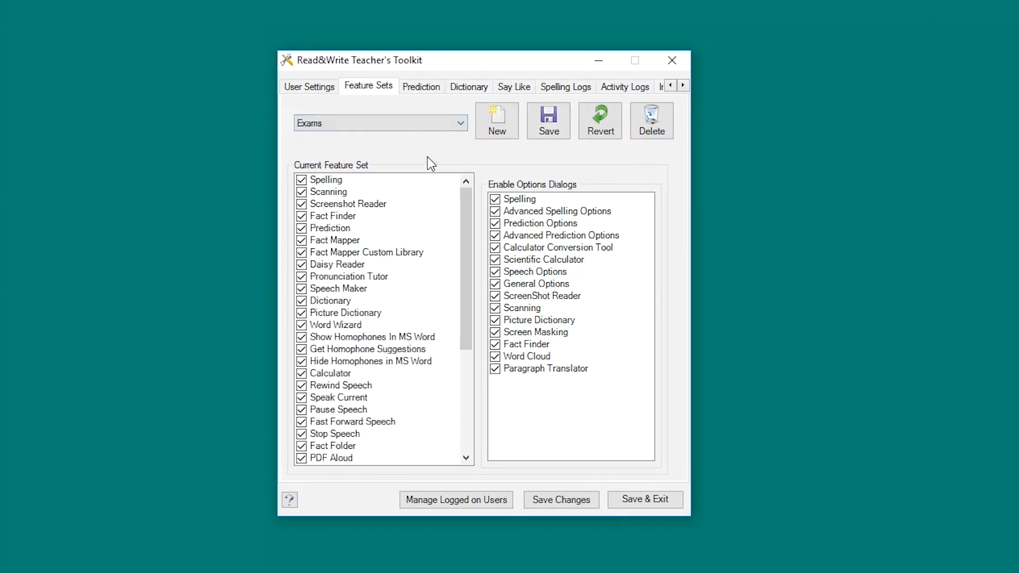
left_click(302, 180)
left_click(302, 192)
left_click(302, 216)
left_click(302, 228)
left_click(302, 241)
left_click(302, 253)
left_click(302, 265)
left_click(302, 277)
left_click(302, 289)
left_click(302, 301)
left_click(302, 313)
left_click(302, 325)
left_click(302, 337)
left_click(302, 349)
left_click(302, 374)
Step: Untick Speech Input through Translator further down, and disable the General Options dialog
scroll(302, 372, "down", 5)
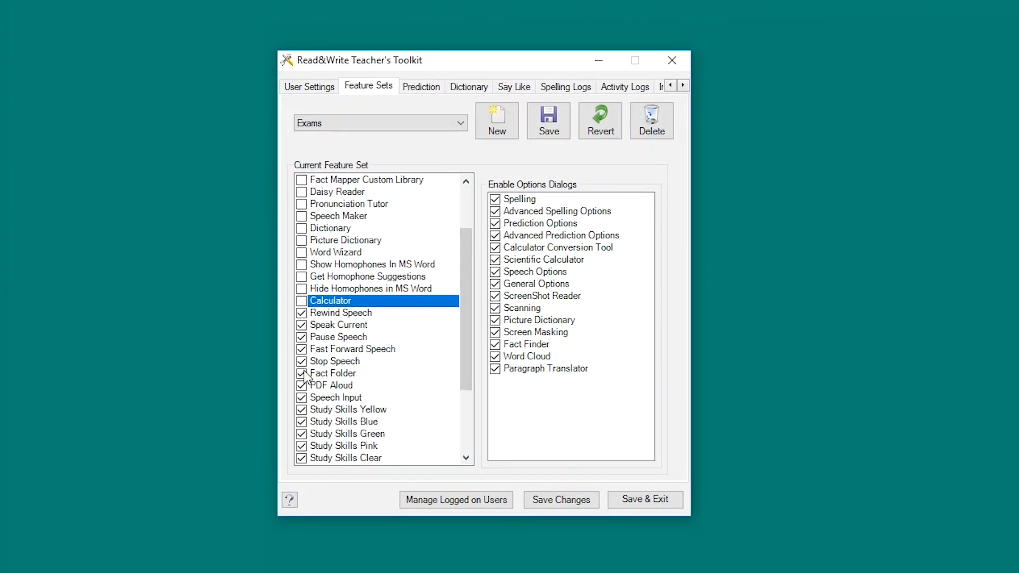
left_click(301, 290)
left_click(302, 301)
left_click(302, 325)
left_click(301, 337)
left_click(302, 350)
left_click(302, 362)
left_click(301, 373)
left_click(302, 386)
left_click(301, 398)
left_click(302, 410)
left_click(302, 422)
left_click(302, 434)
left_click(302, 446)
left_click(302, 458)
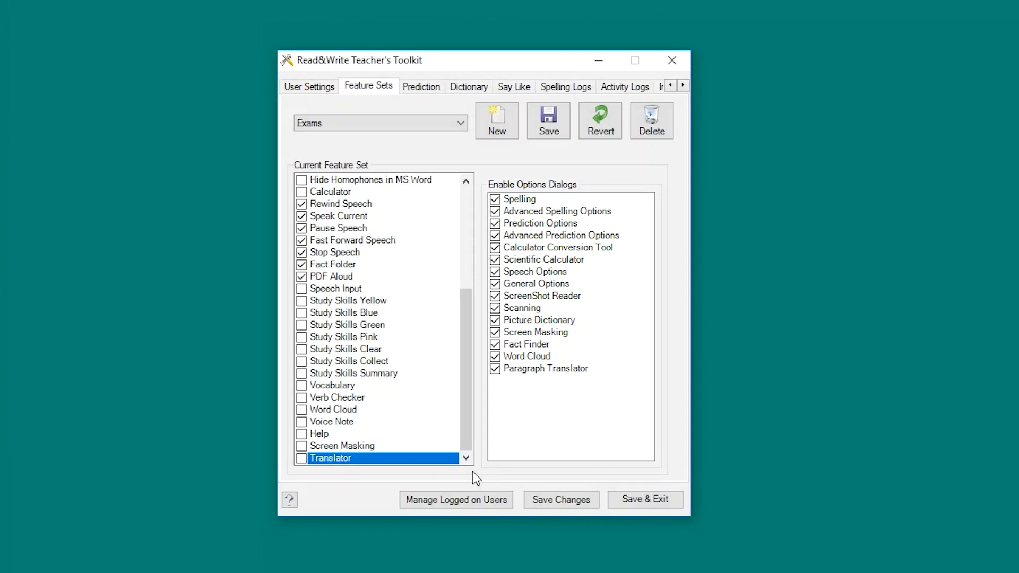
left_click(495, 284)
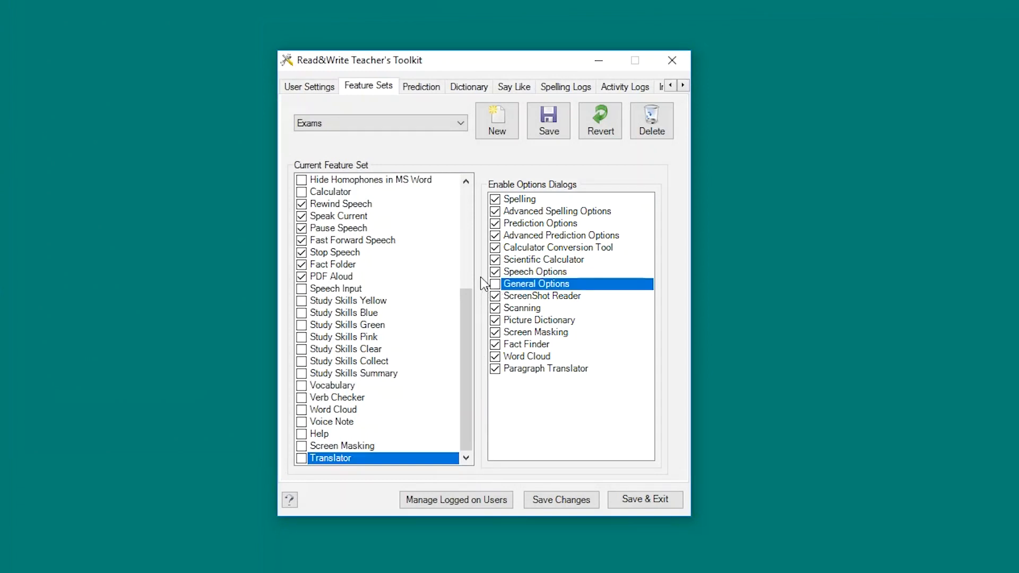
Step: Save the Exams feature set and return to the User Settings page
left_click(540, 138)
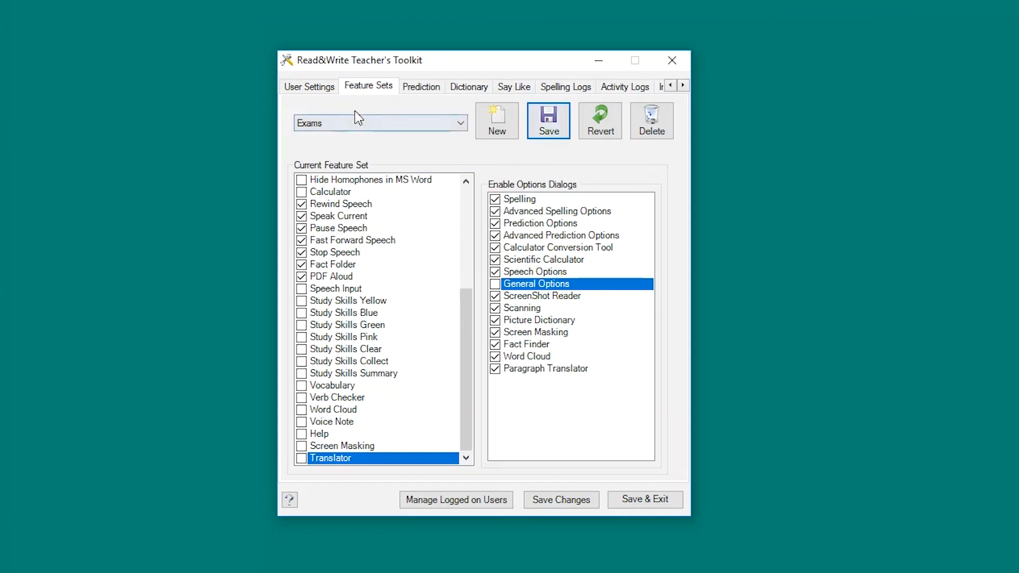
left_click(321, 91)
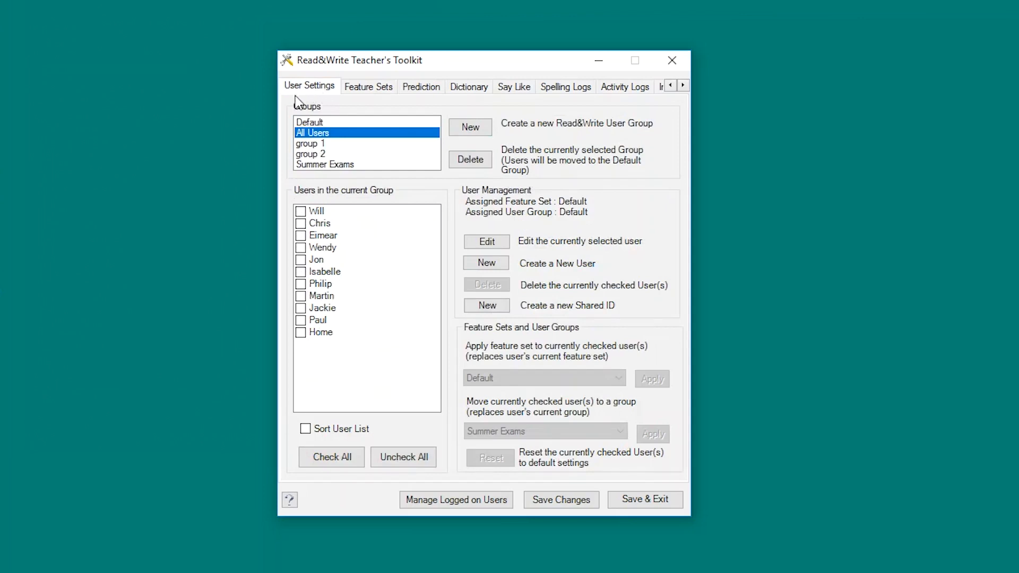
Step: Tick all five Summer Exams users, apply the Exams feature set, and save changes
left_click(306, 165)
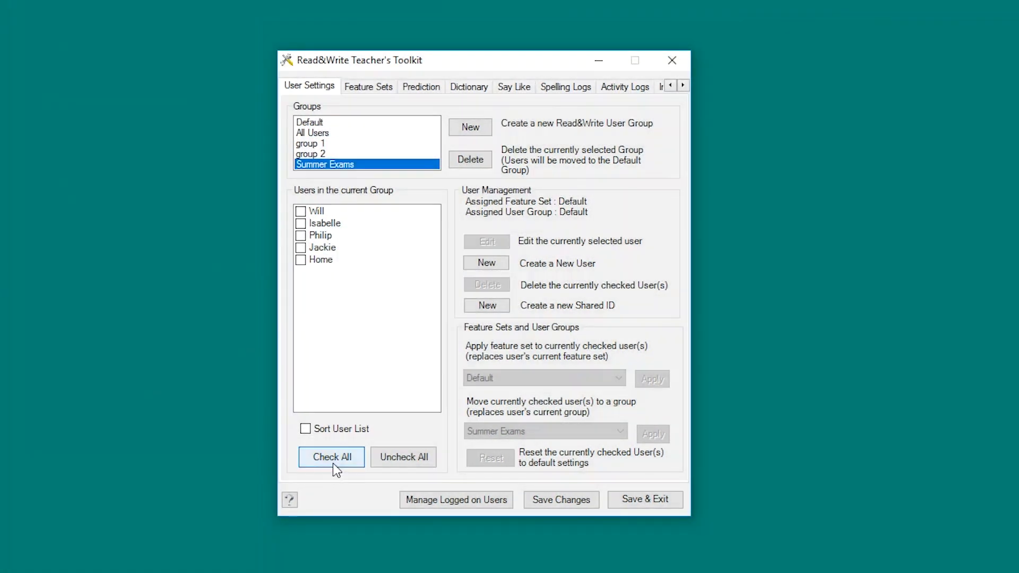
left_click(333, 463)
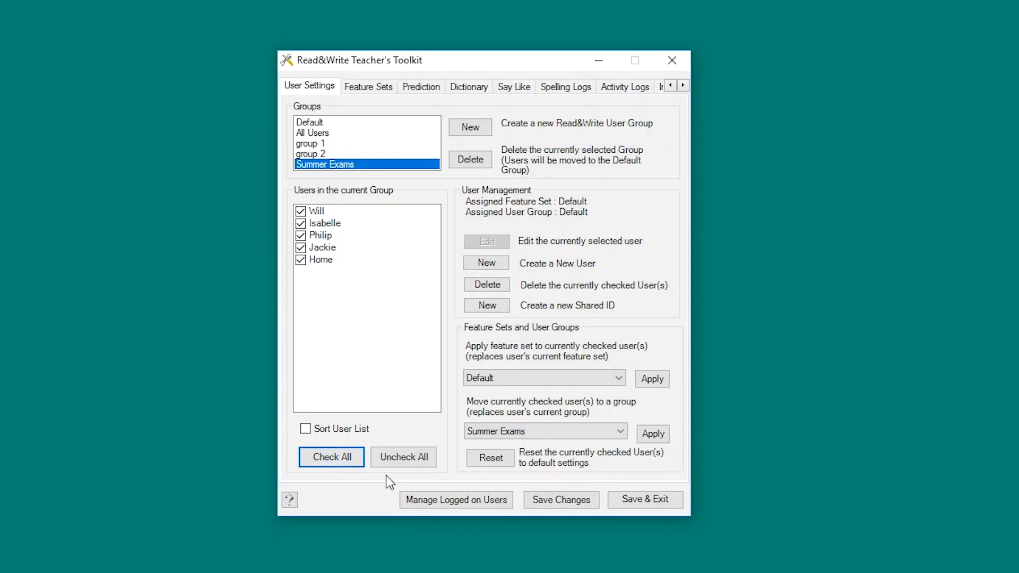
left_click(504, 379)
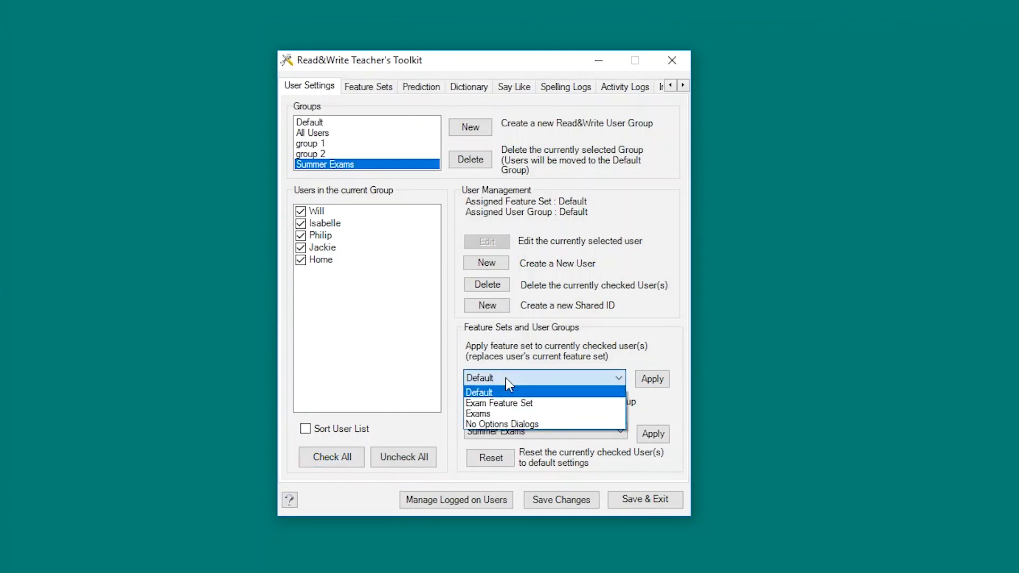
left_click(519, 413)
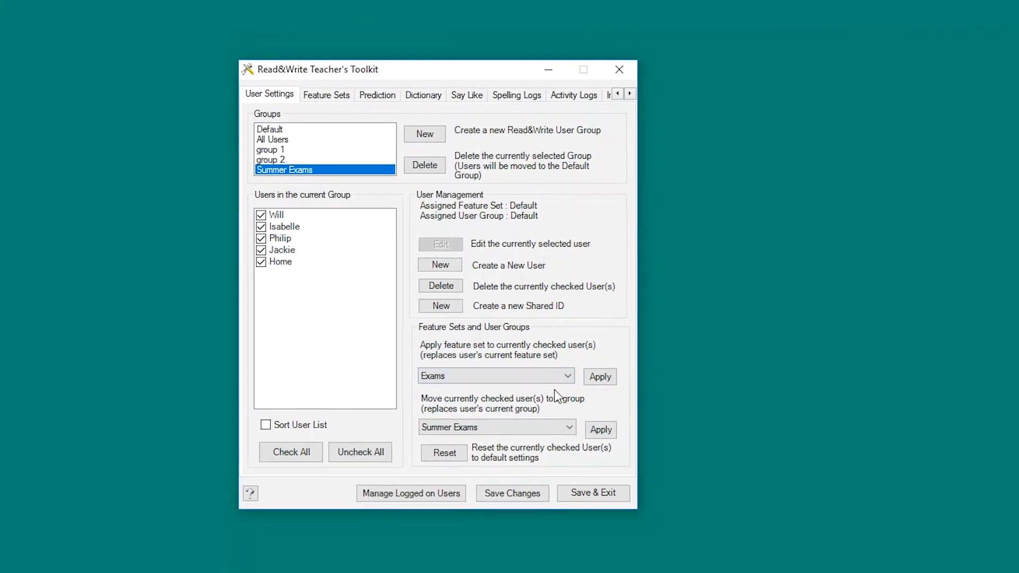
left_click(620, 381)
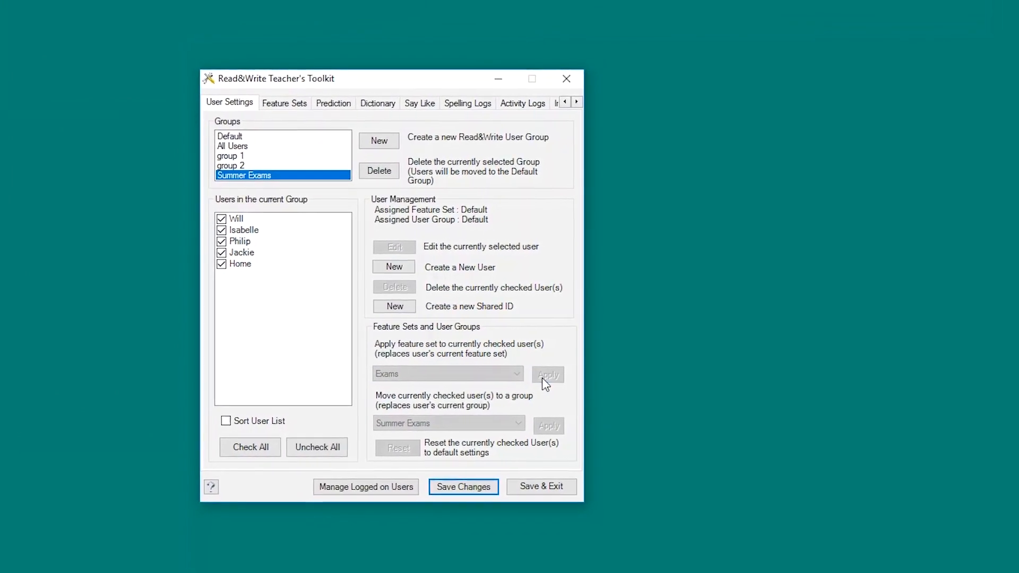
left_click(463, 486)
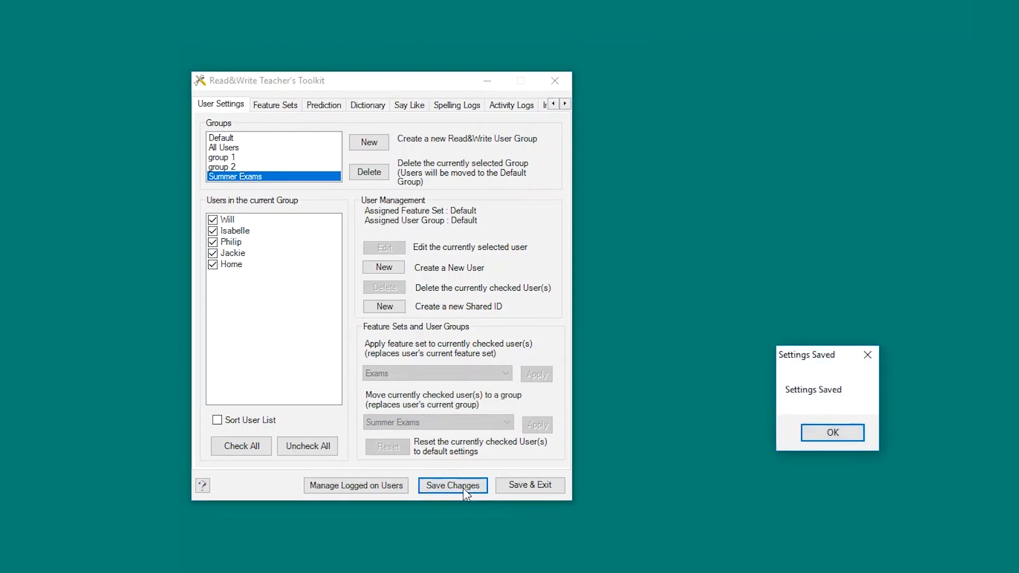
Step: Dismiss the Settings Saved message and begin adding a file to the prediction build list
left_click(823, 428)
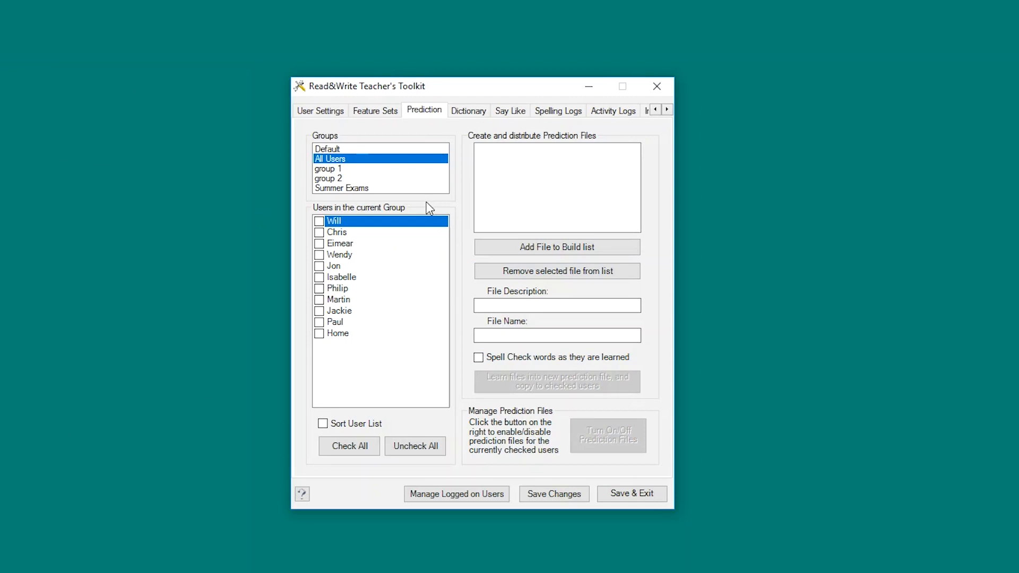
left_click(508, 247)
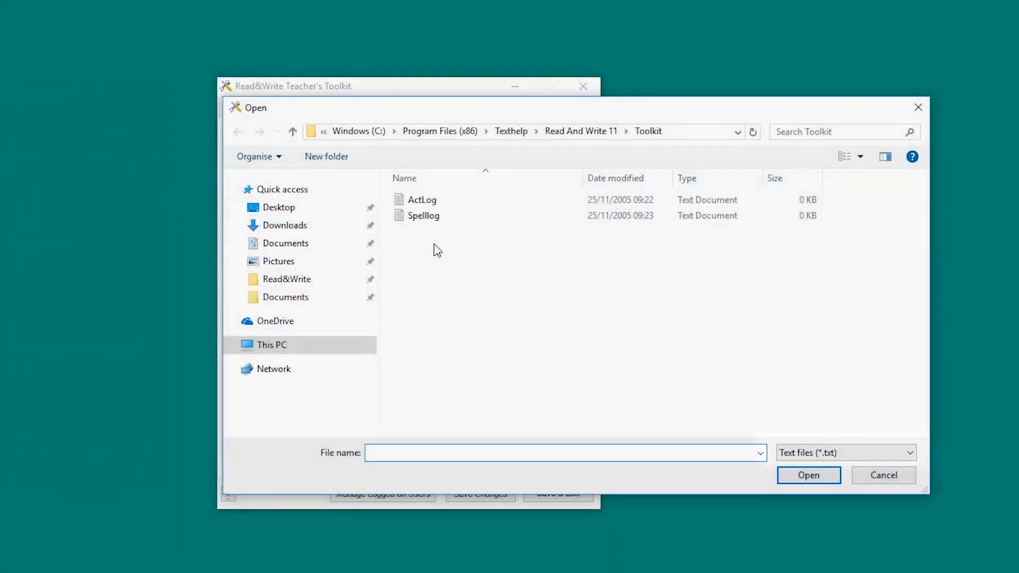
Step: Browse to Documents > Teachers Toolkit > Teachers Toolkit Docs > Geography Terms and add Geography Terms 1
left_click(342, 302)
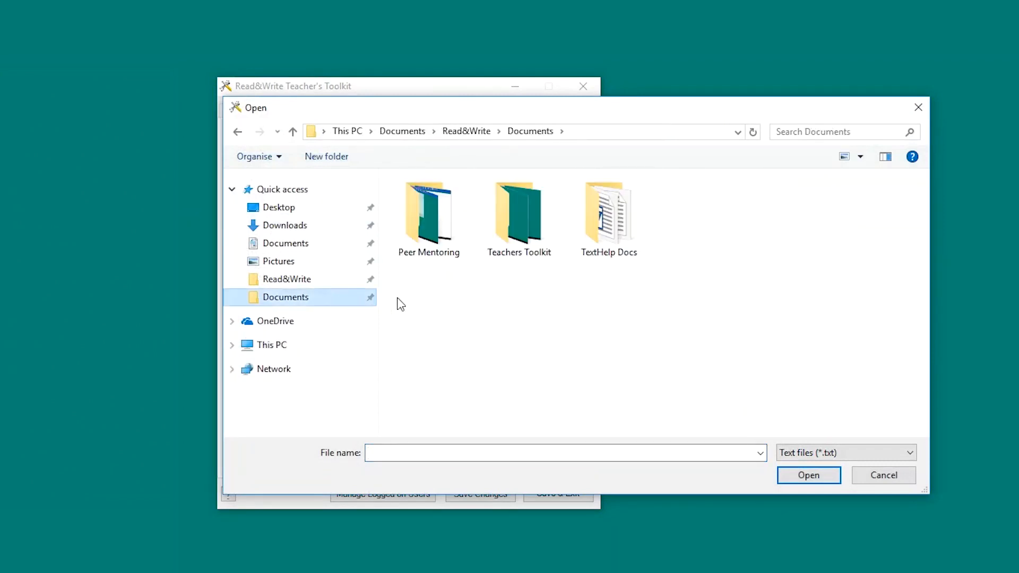
double_click(521, 255)
double_click(441, 243)
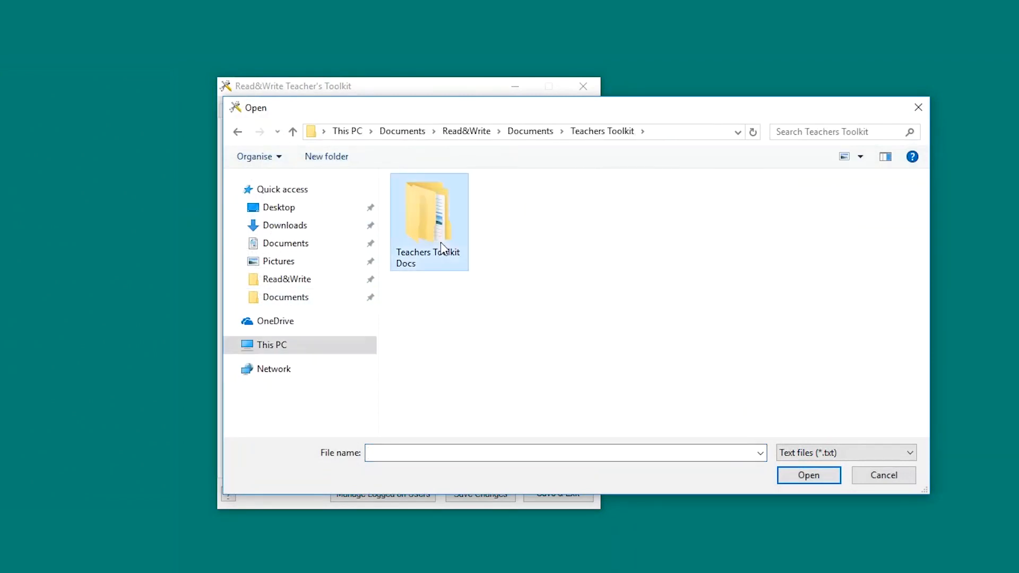
double_click(441, 243)
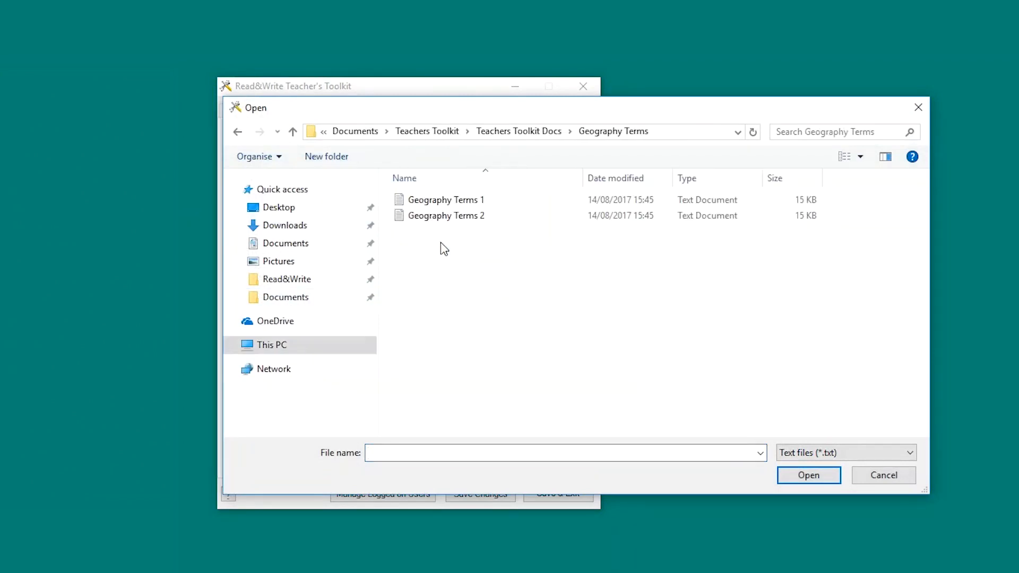
left_click(444, 202)
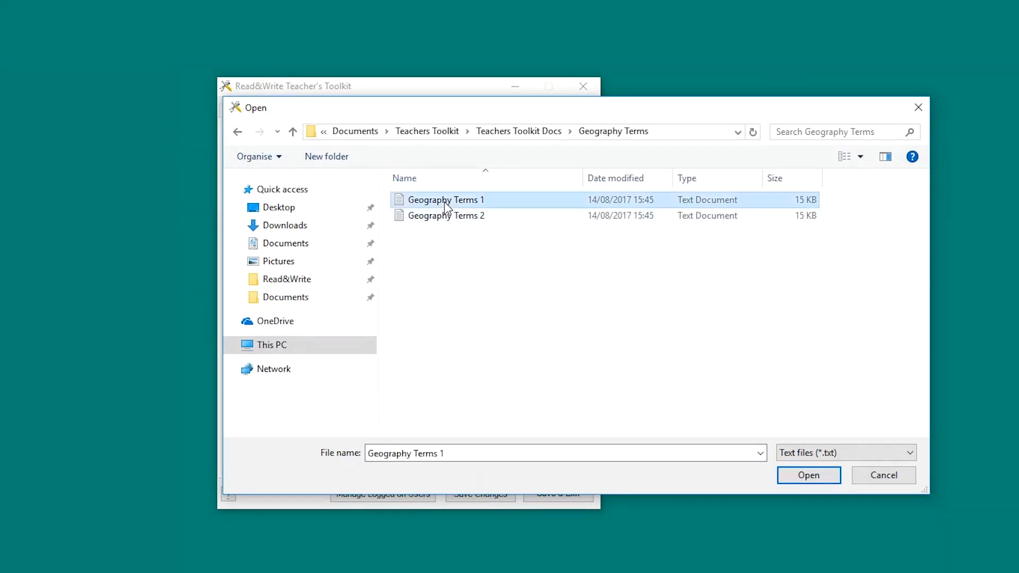
left_click(796, 480)
Step: Add the Geography Terms 2 file to the build list as well
left_click(552, 246)
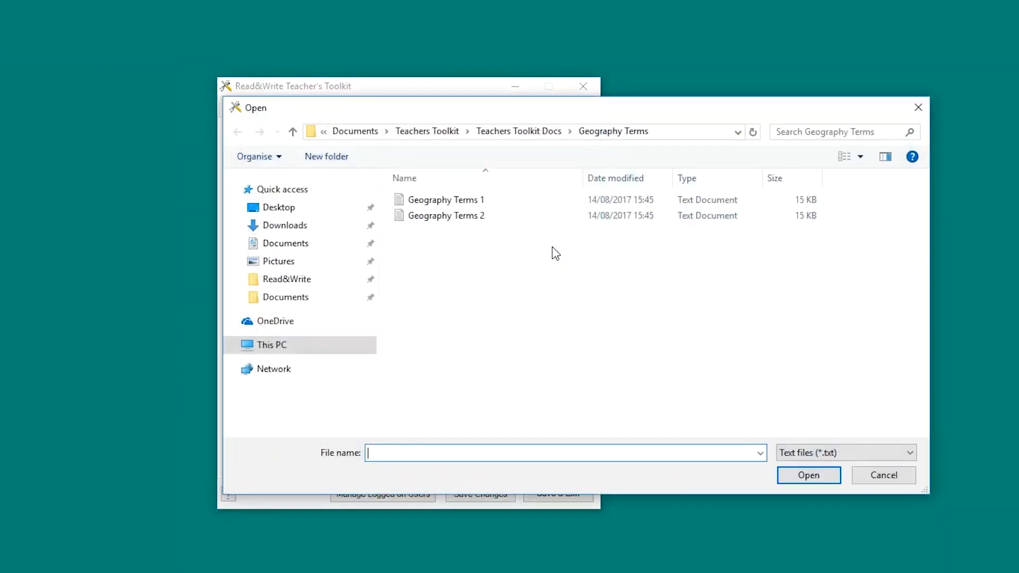
left_click(458, 221)
left_click(786, 480)
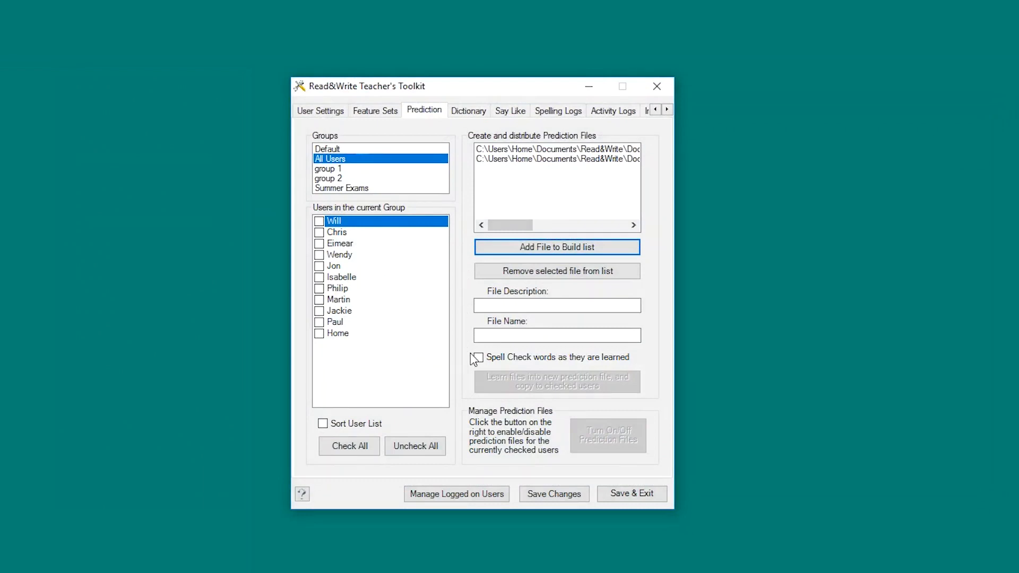
Step: Turn on spell checking and enter 'New Geography Terms' as the prediction file description and name
left_click(477, 358)
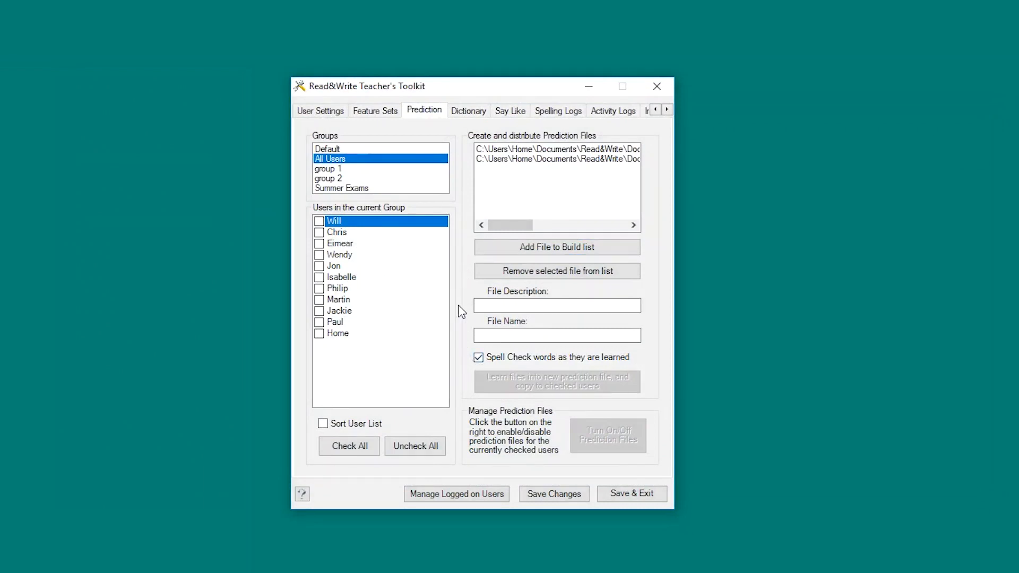
left_click(476, 306)
type("New Geography Terms")
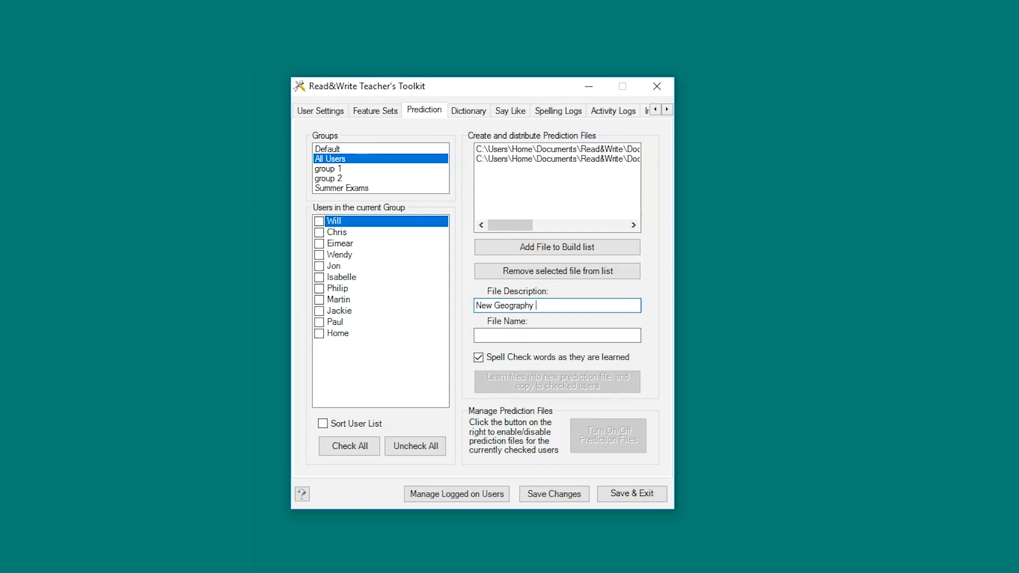
left_click(474, 335)
type("New Geography Terms")
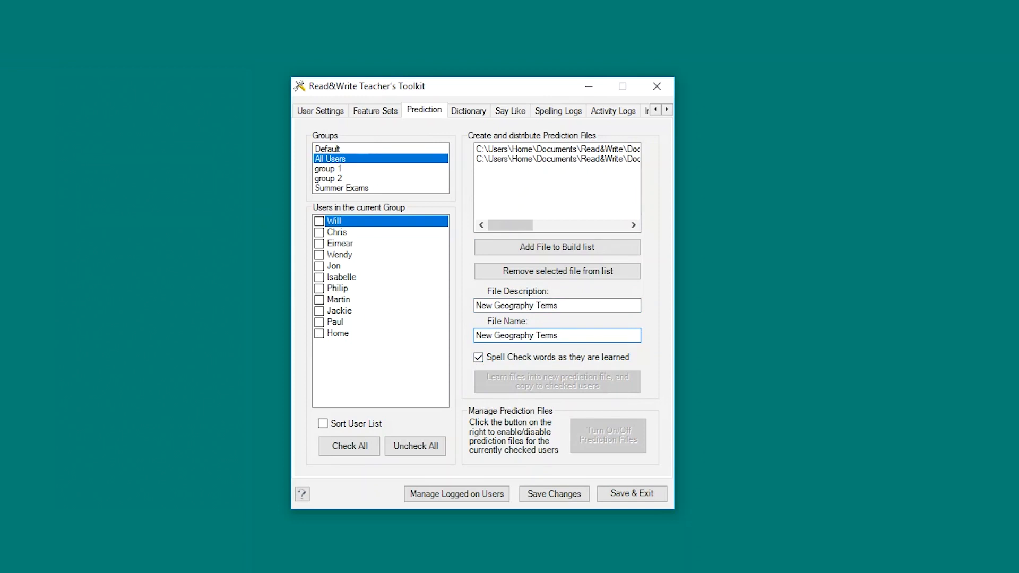
Step: Tick the six chosen users, including Home, then build and distribute the file and confirm
left_click(319, 221)
left_click(319, 244)
left_click(319, 266)
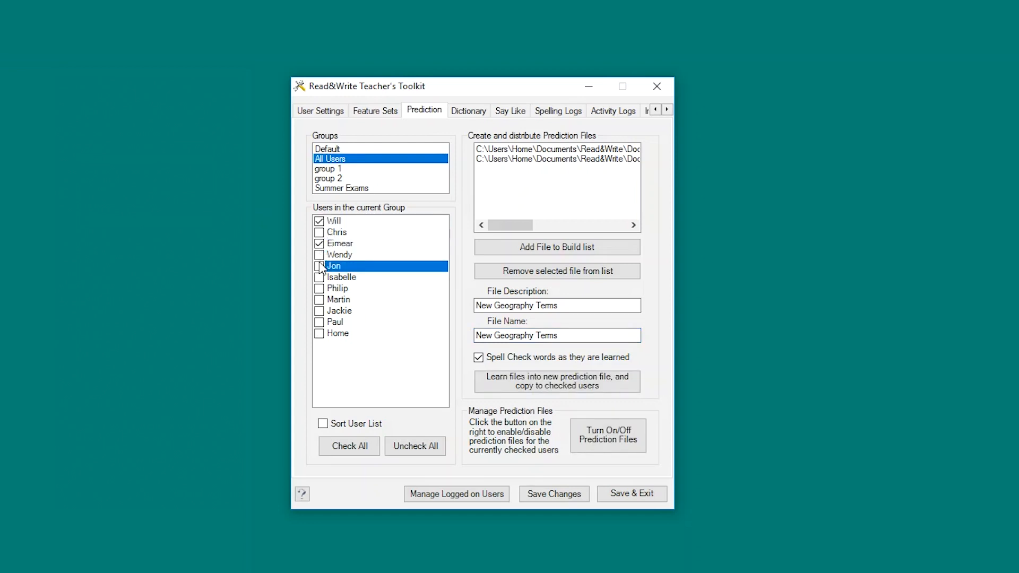
left_click(319, 277)
left_click(319, 311)
left_click(319, 333)
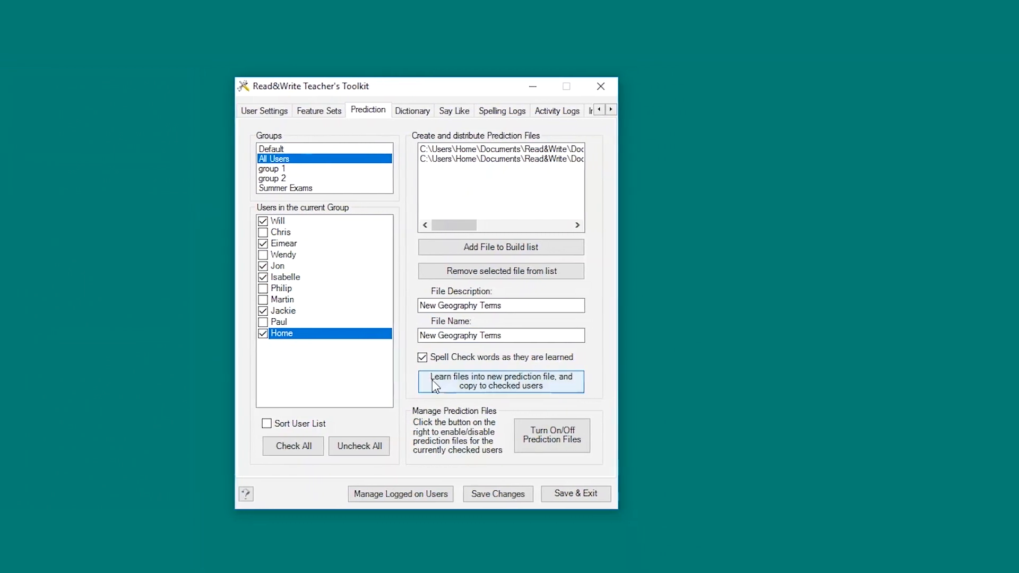
left_click(456, 382)
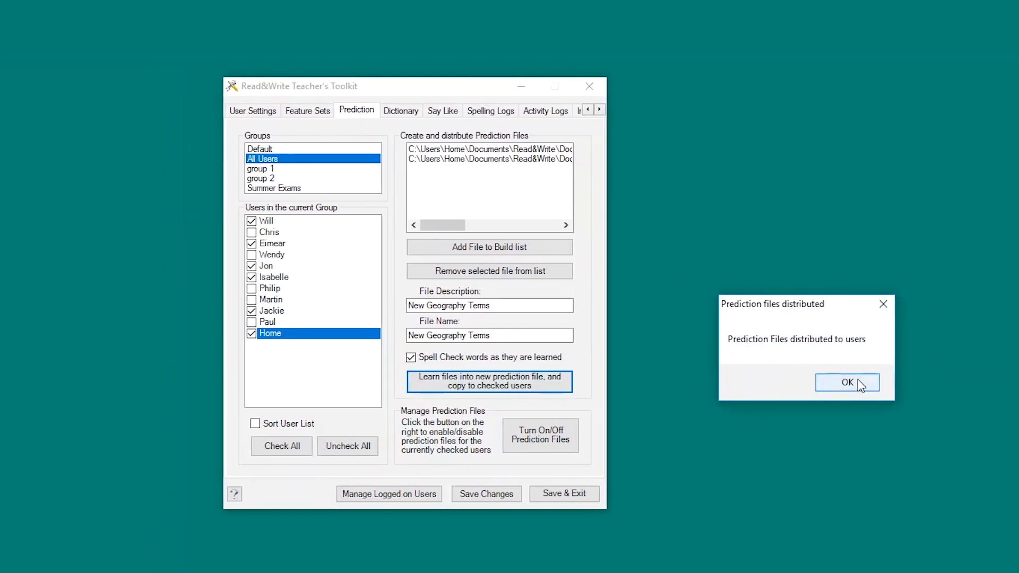
left_click(859, 384)
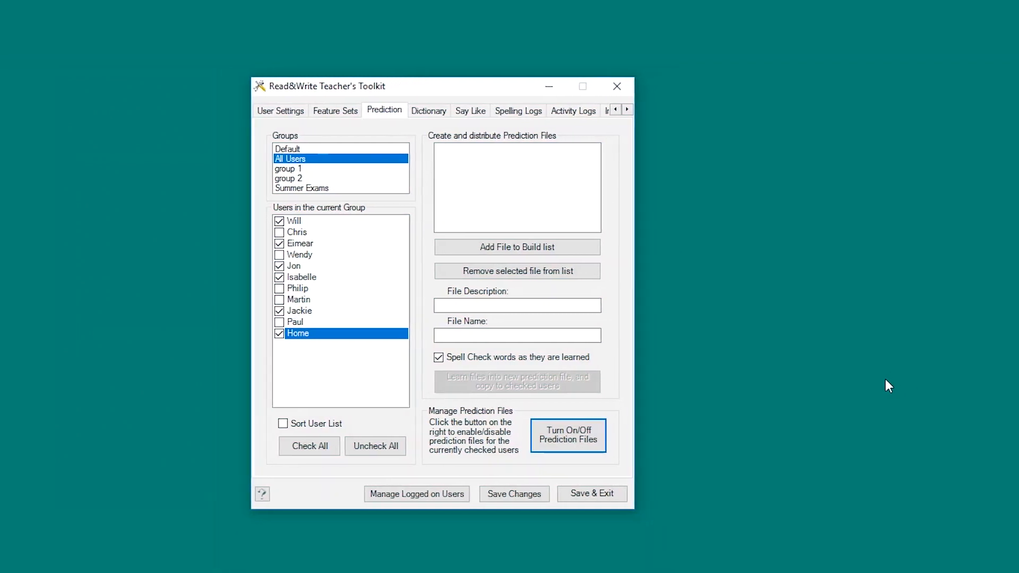
Step: Uncheck the New Geography Terms prediction file for the Home user and apply the change
left_click(532, 441)
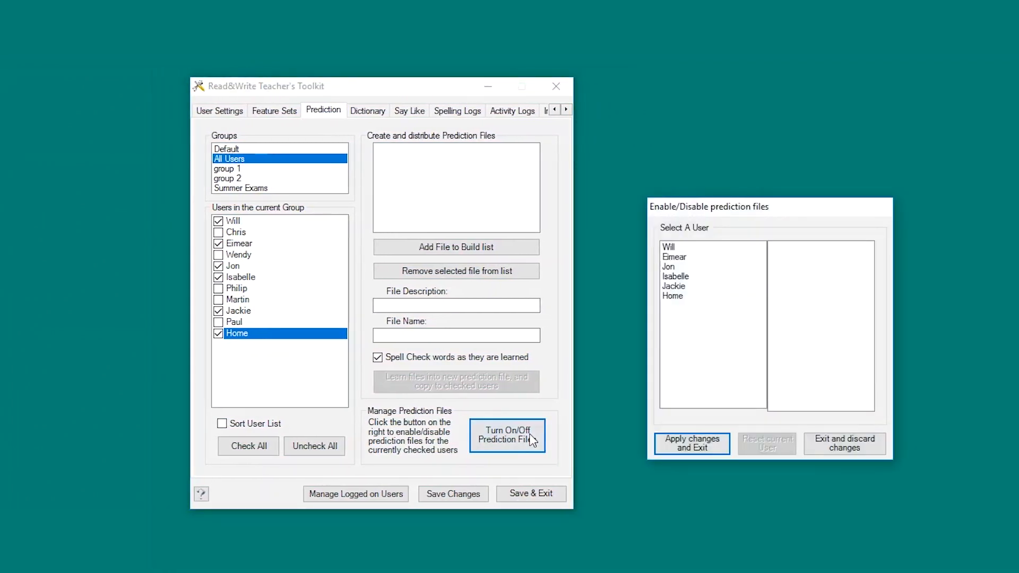
left_click(679, 298)
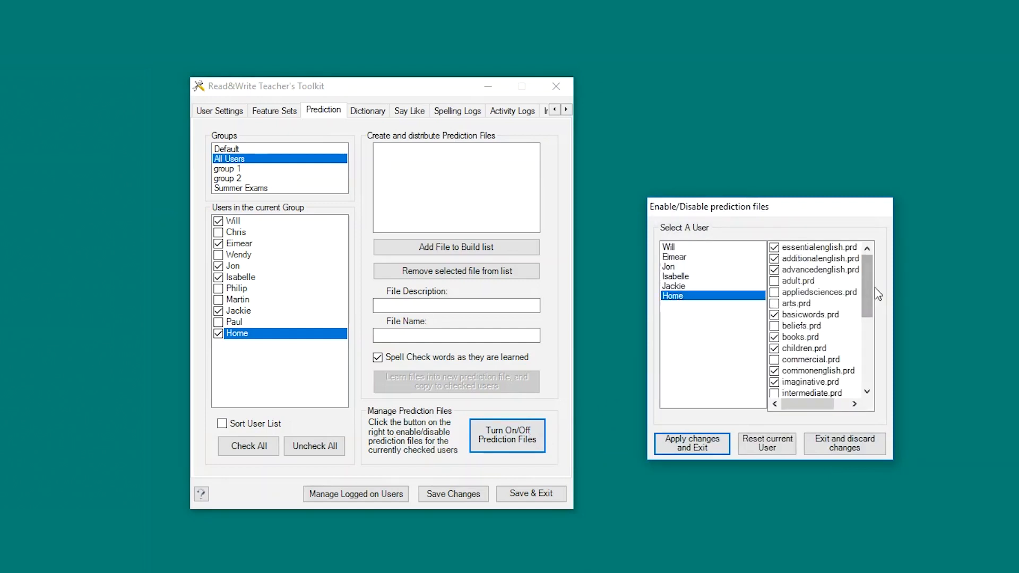
left_click_drag(870, 297, 861, 367)
left_click(774, 383)
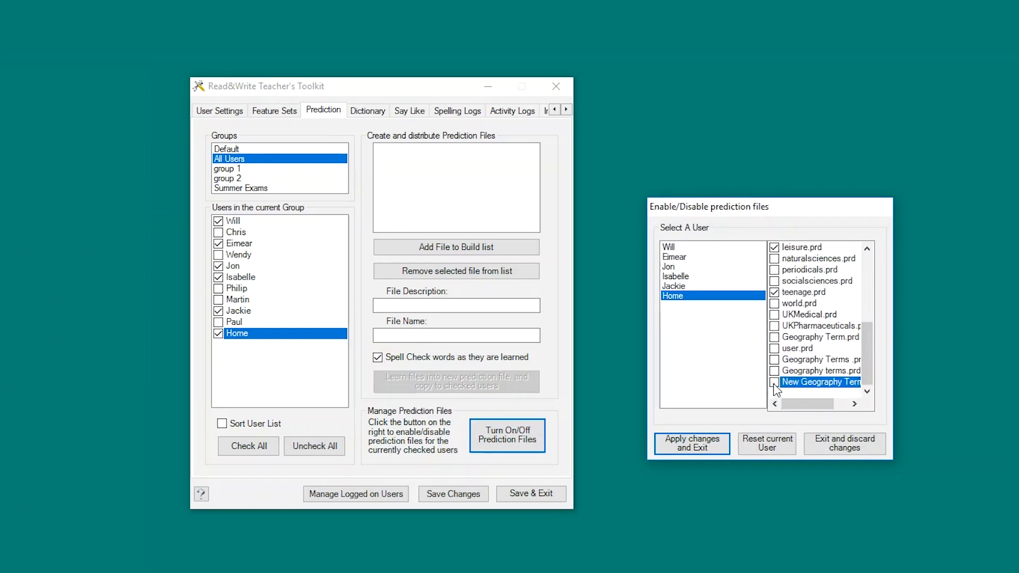
left_click(706, 441)
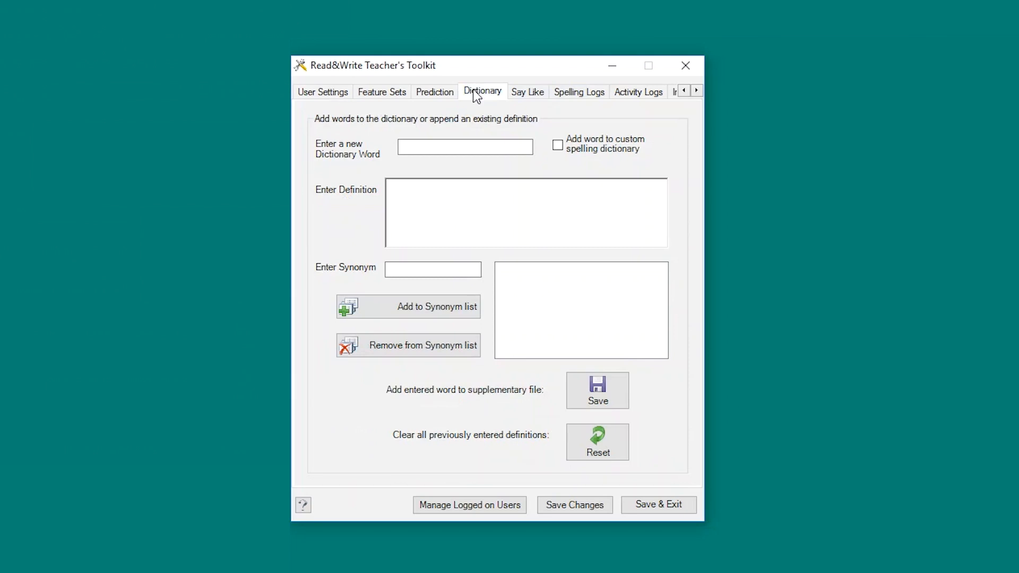
Step: Enter 'Brexit' in the custom spelling dictionary, defined as 'United Kingdom's intended withdrawal from the European Union'
left_click(471, 149)
type("Brexit")
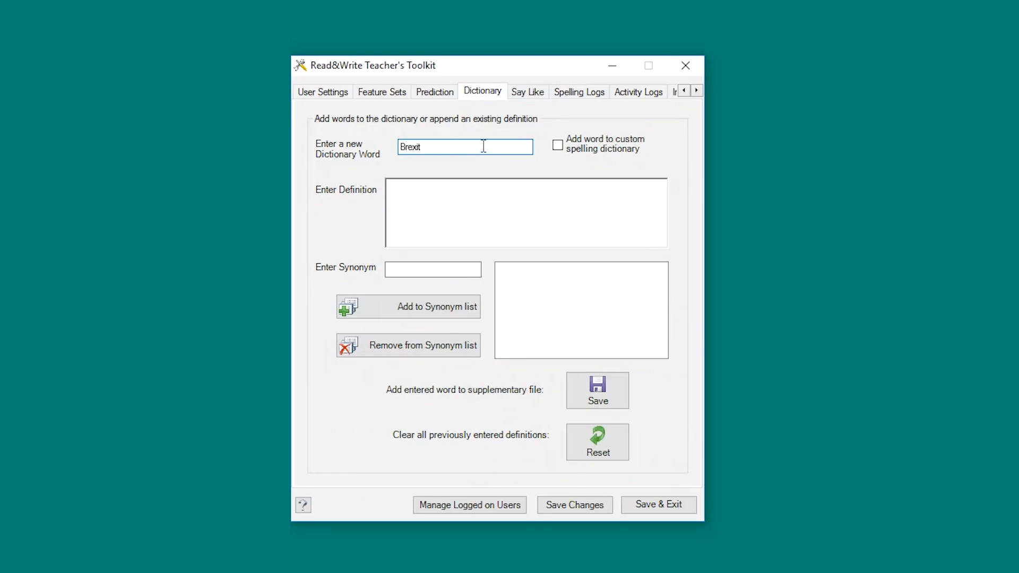
left_click(563, 144)
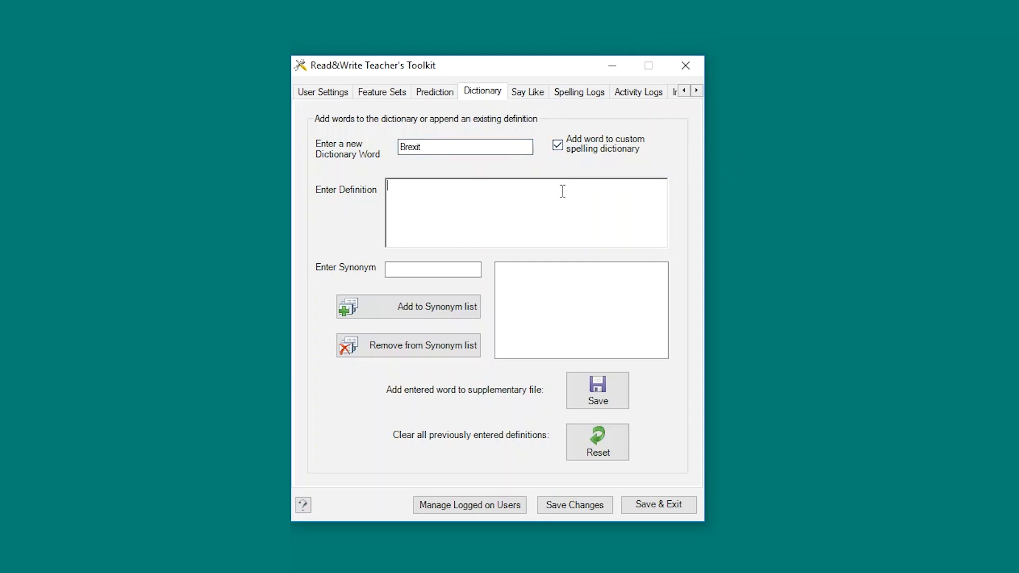
type("United Kingdom's intended withdrawal from the E")
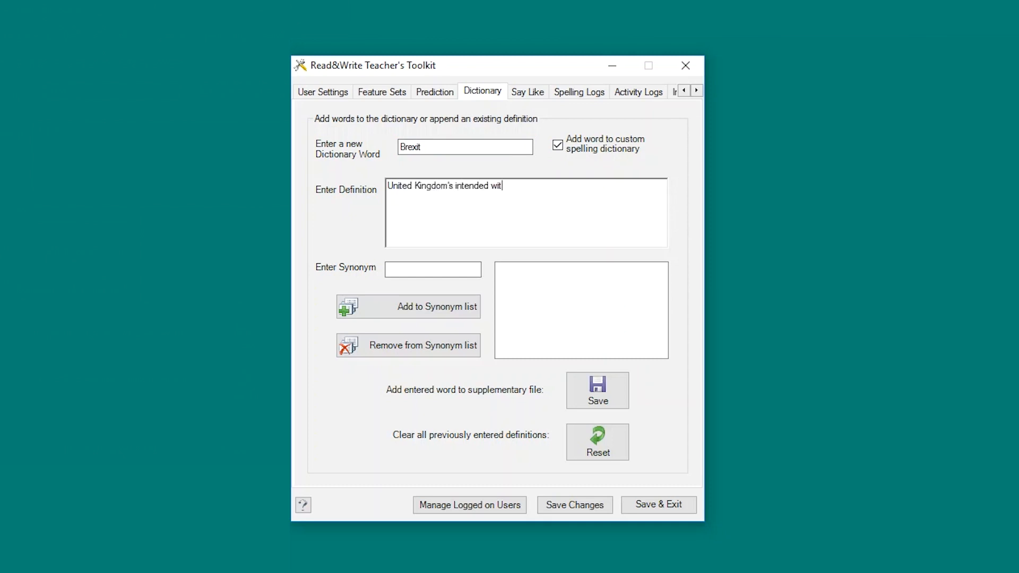
type("uropean Union")
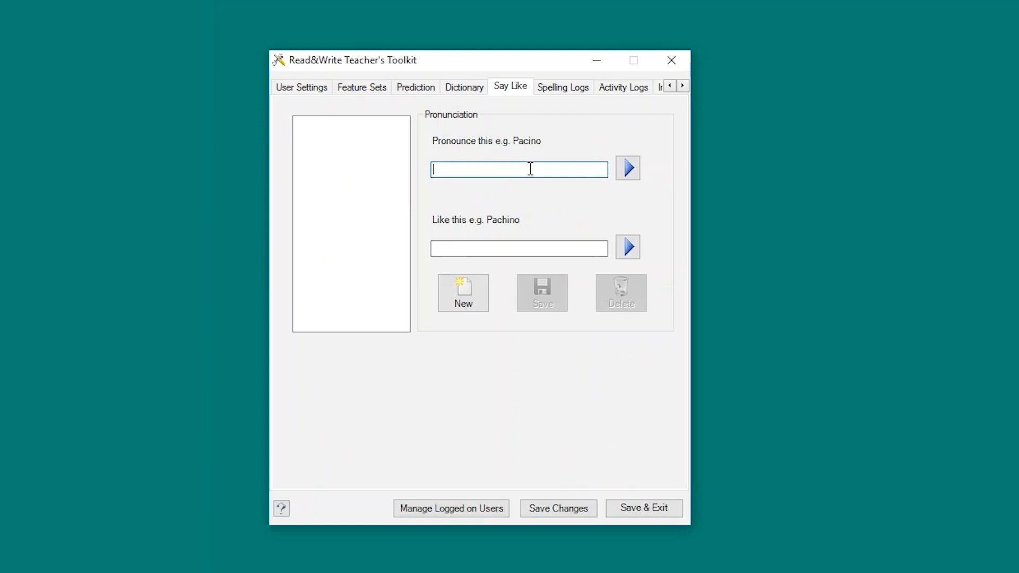
Step: Save a Say Like rule pronouncing the first name like 'Anjalene', then save all changes
type("Angeline")
left_click(534, 249)
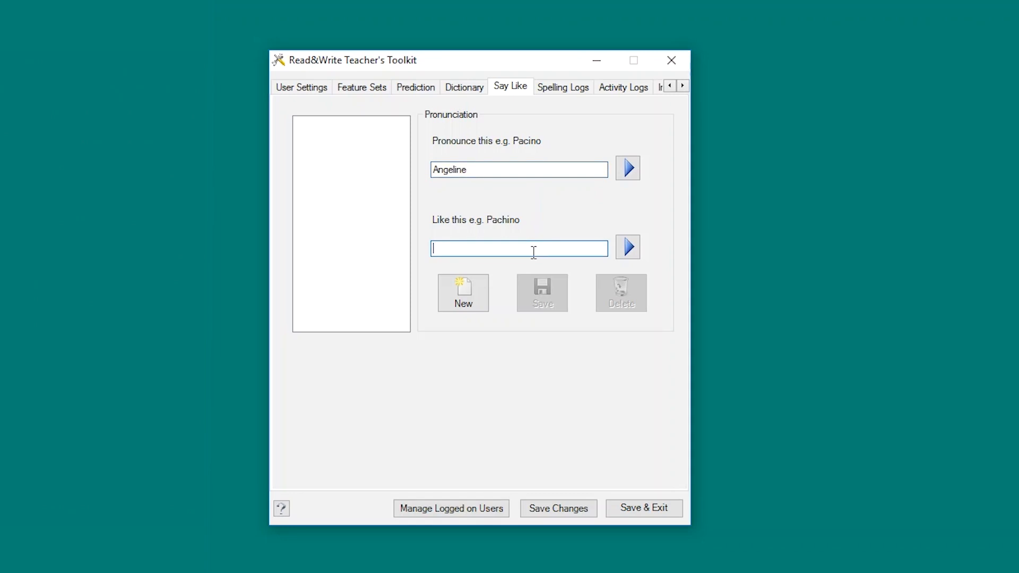
type("Anjalene")
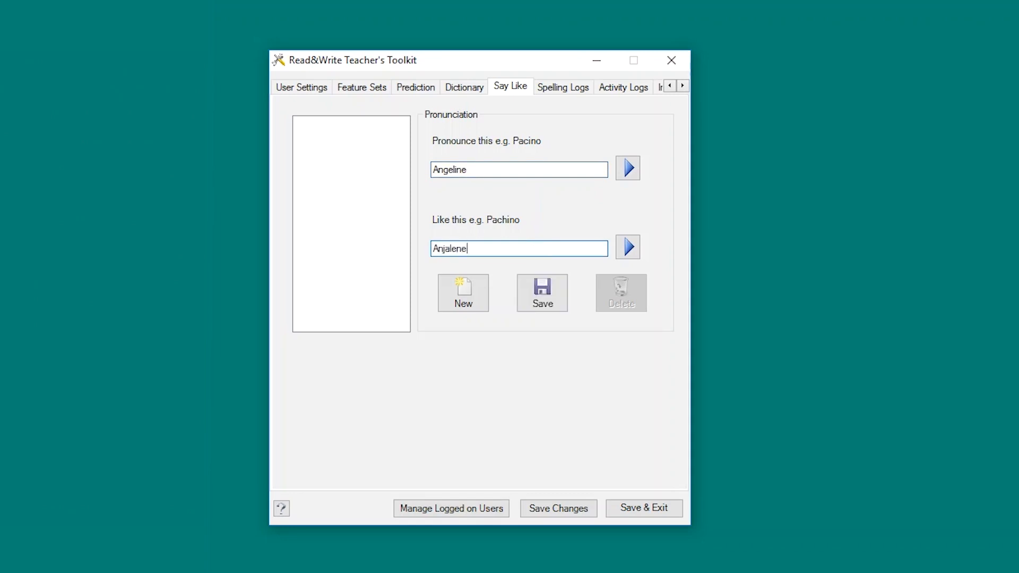
left_click(560, 290)
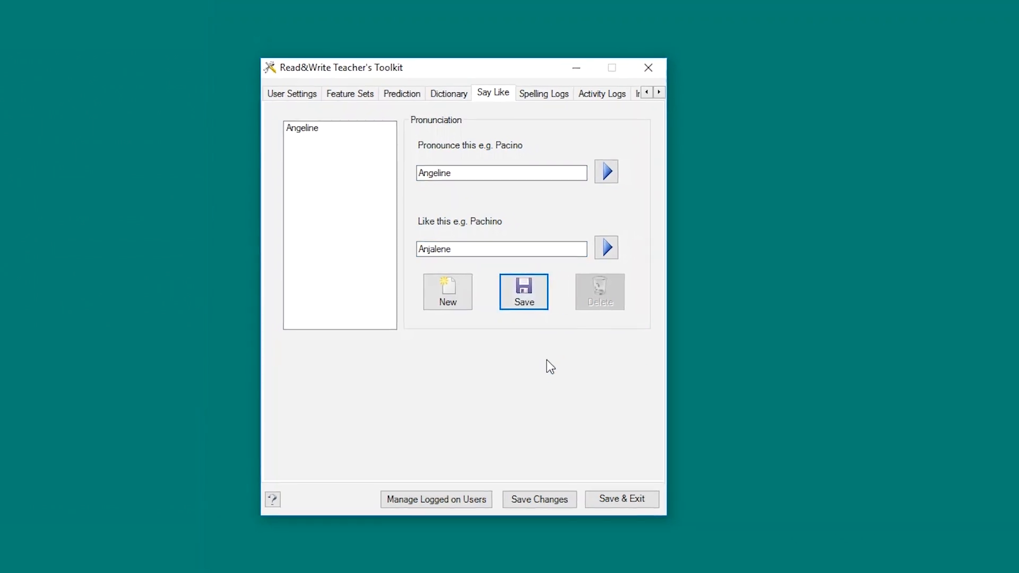
left_click(483, 472)
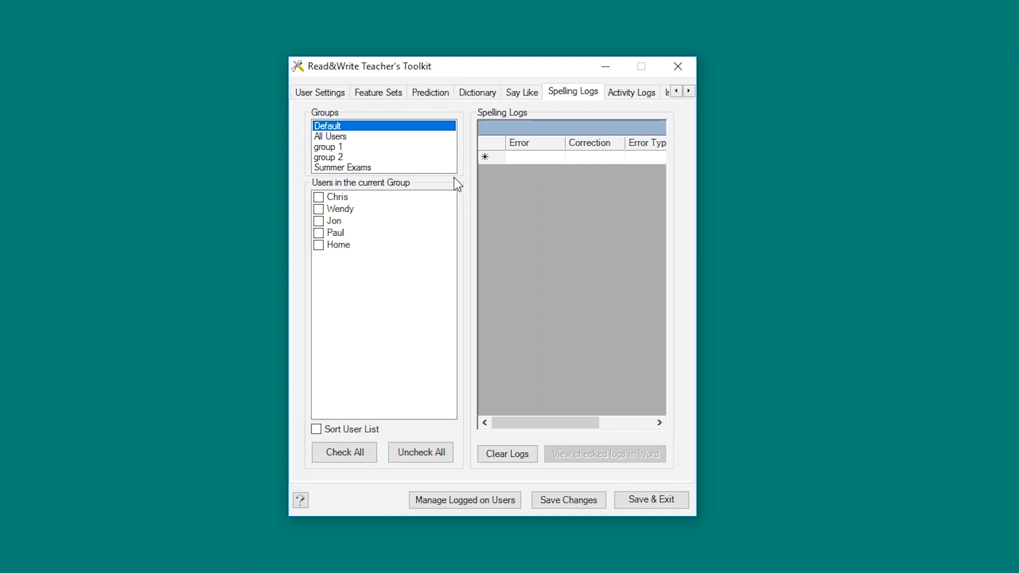
Step: Show the Home user's spelling log from the All Users group and scroll the grid sideways
left_click(440, 137)
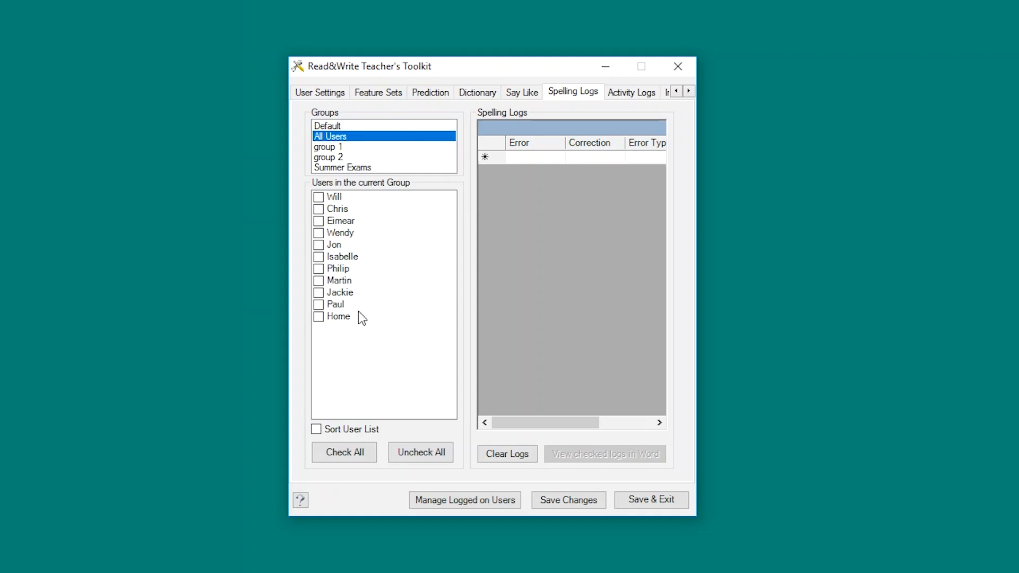
left_click(319, 318)
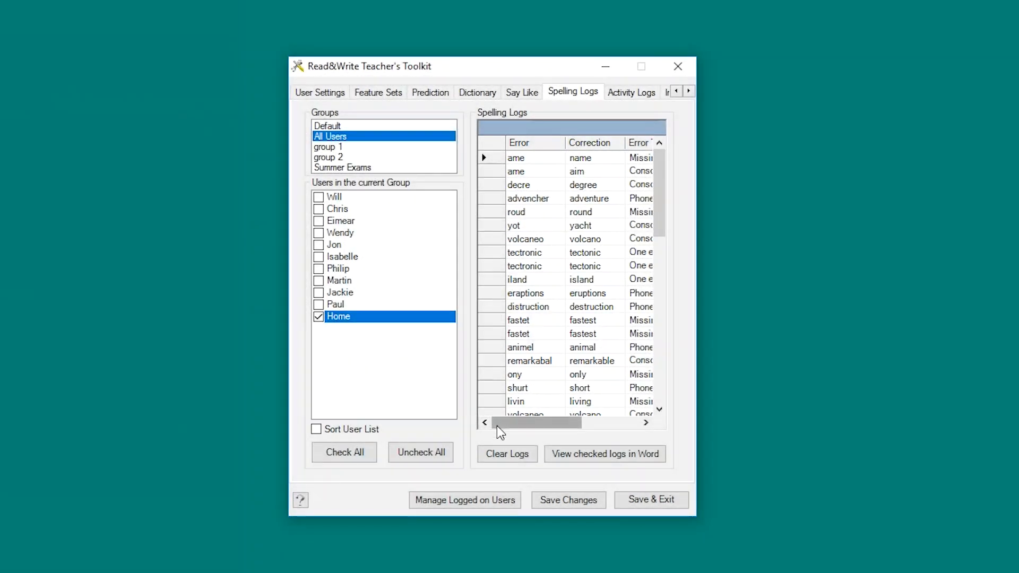
left_click_drag(497, 426, 570, 428)
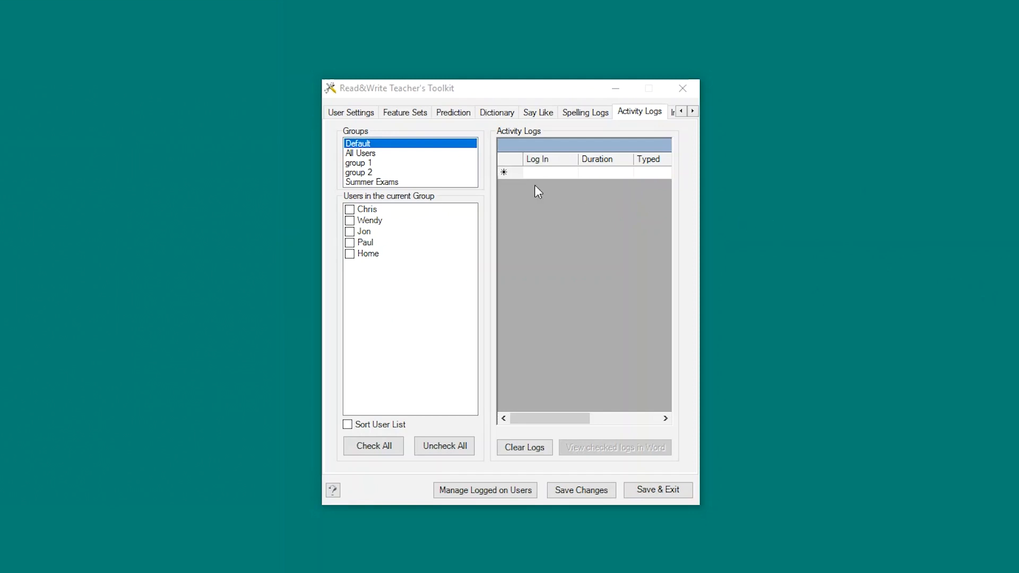
Step: Show the Home user's activity log from the All Users group and scroll across it
left_click(413, 154)
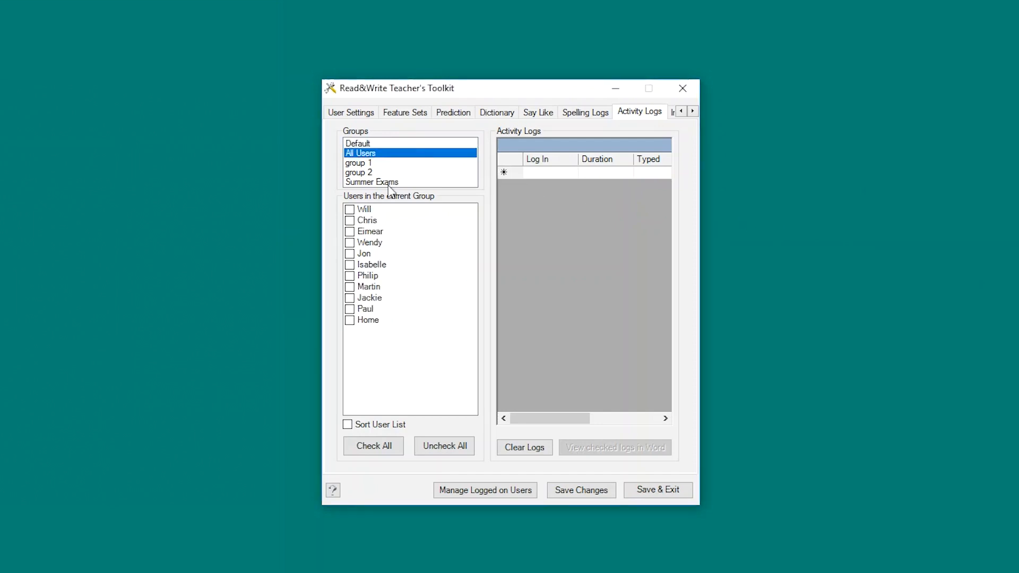
left_click(336, 318)
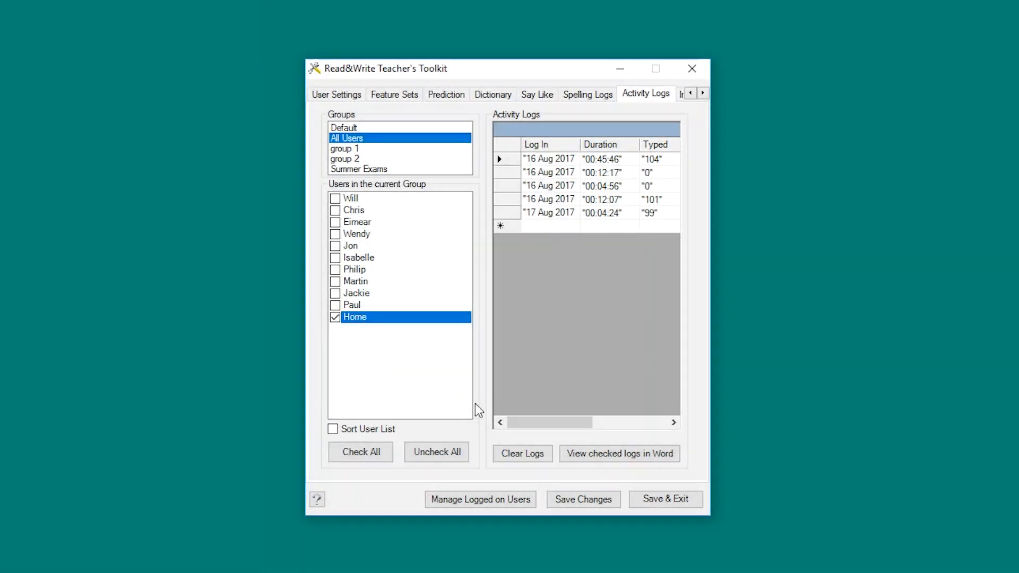
left_click_drag(531, 422, 641, 444)
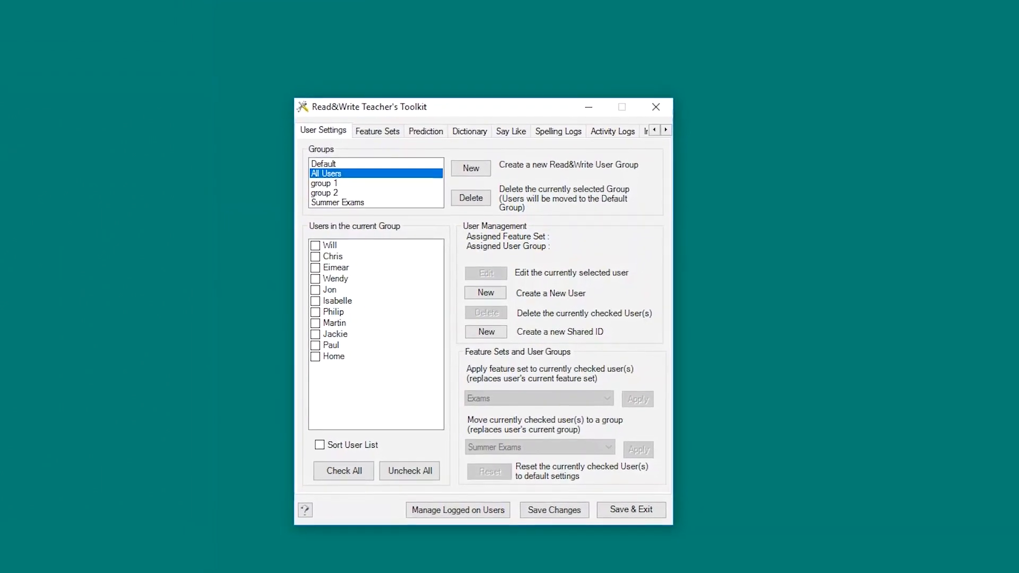
Step: Create a shared ID called 'Student'
left_click(494, 338)
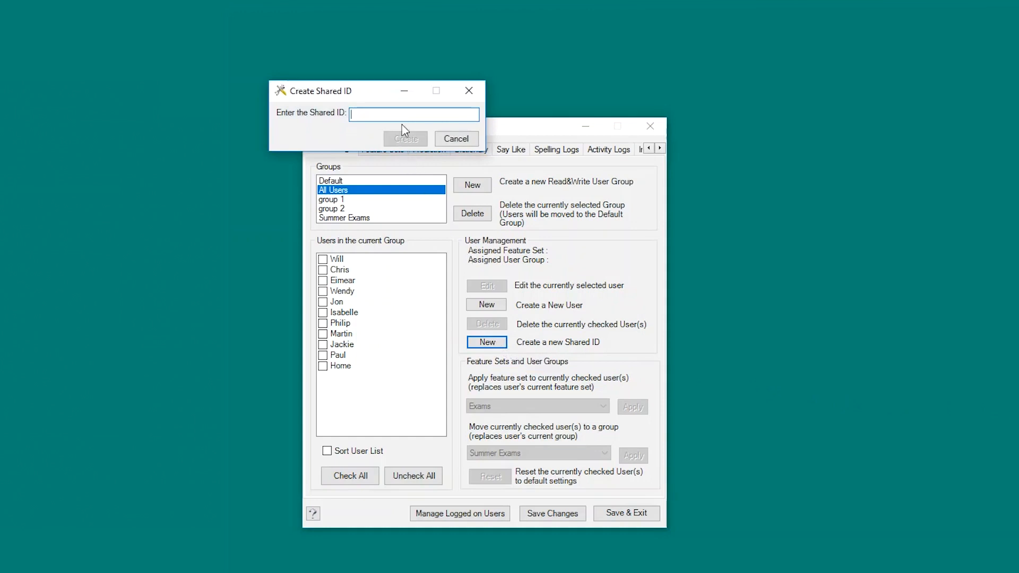
type("Student")
left_click(399, 140)
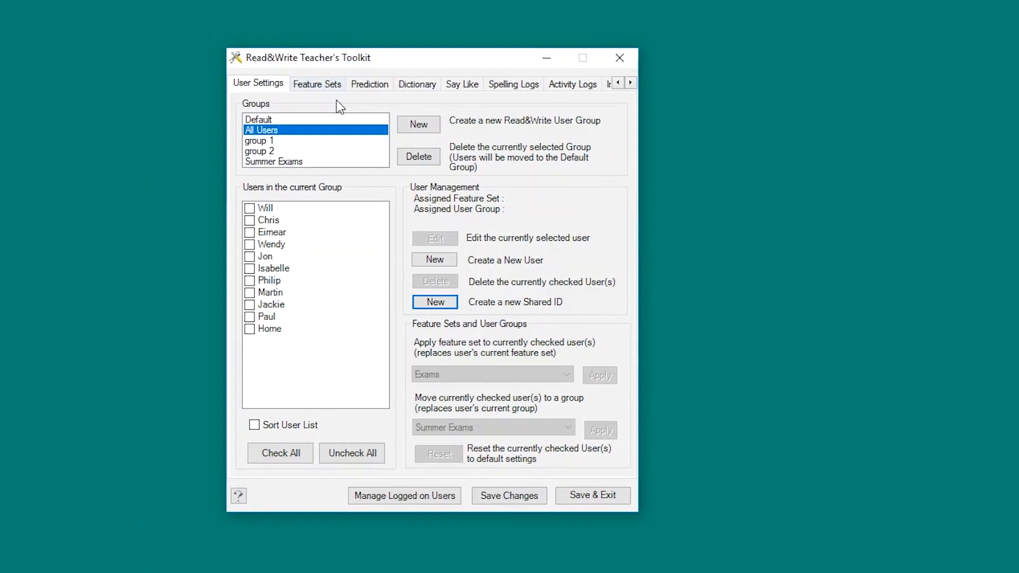
left_click(407, 264)
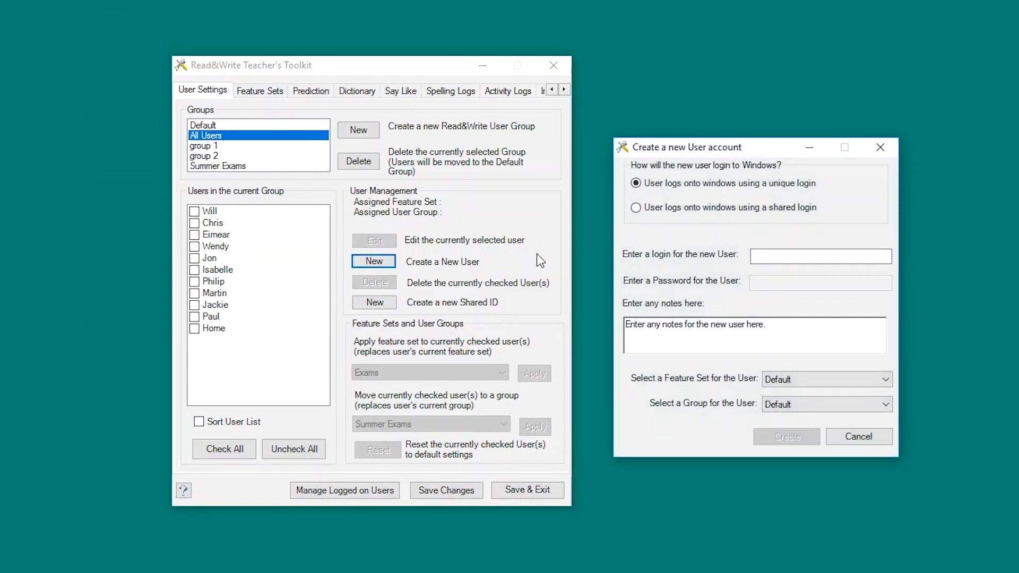
Step: Set the new user to shared login and enter their login name and password
left_click(636, 208)
left_click(770, 260)
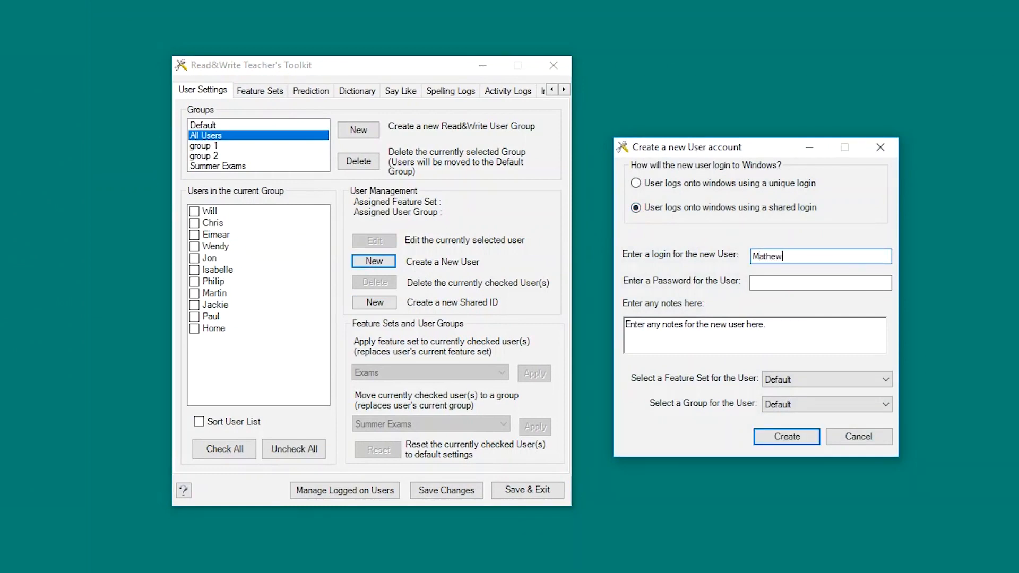
left_click(785, 283)
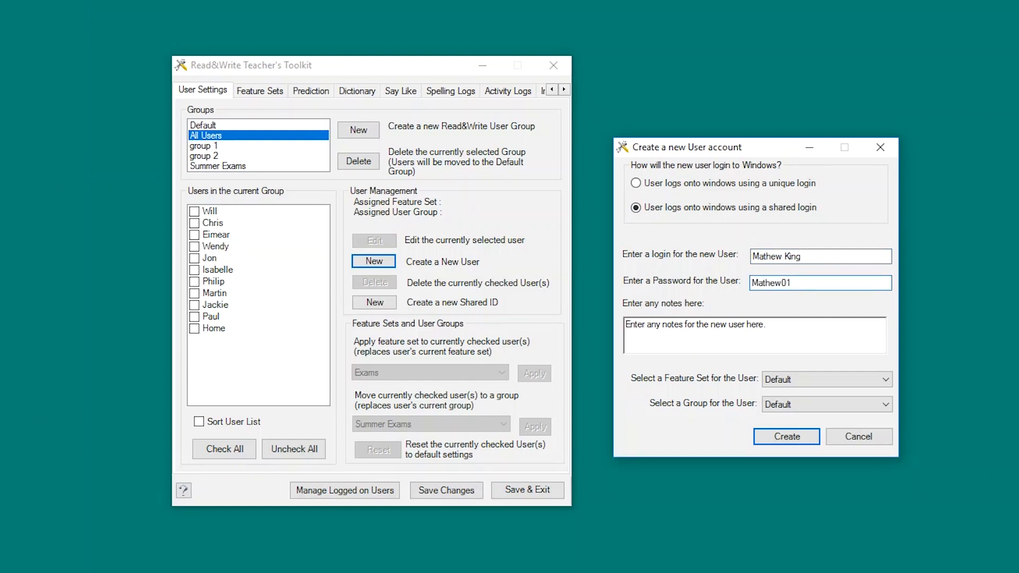
Step: Assign the Exams feature set and Summer Exams group, create the account, and list that group's members
left_click(839, 377)
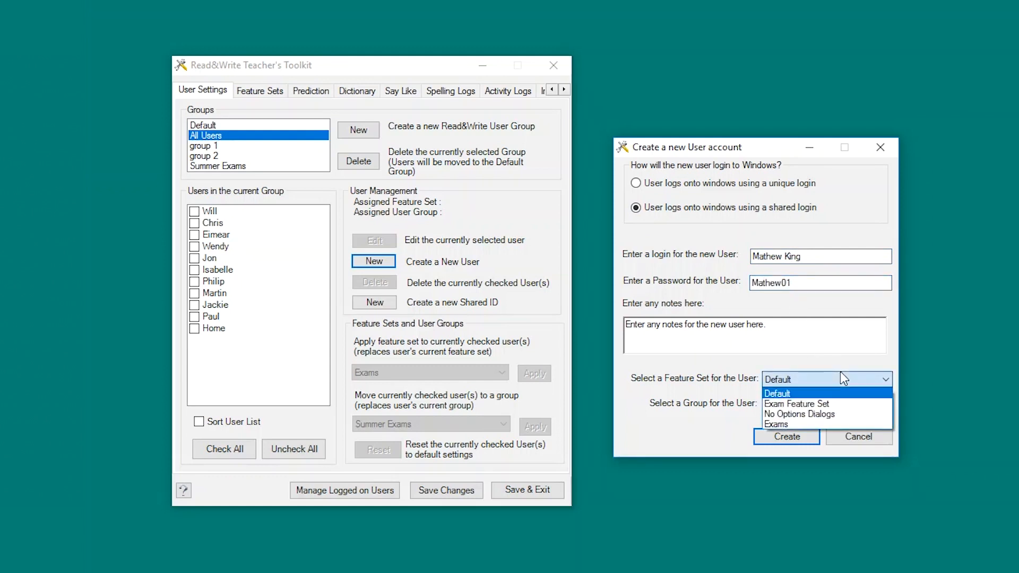
left_click(843, 423)
left_click(832, 404)
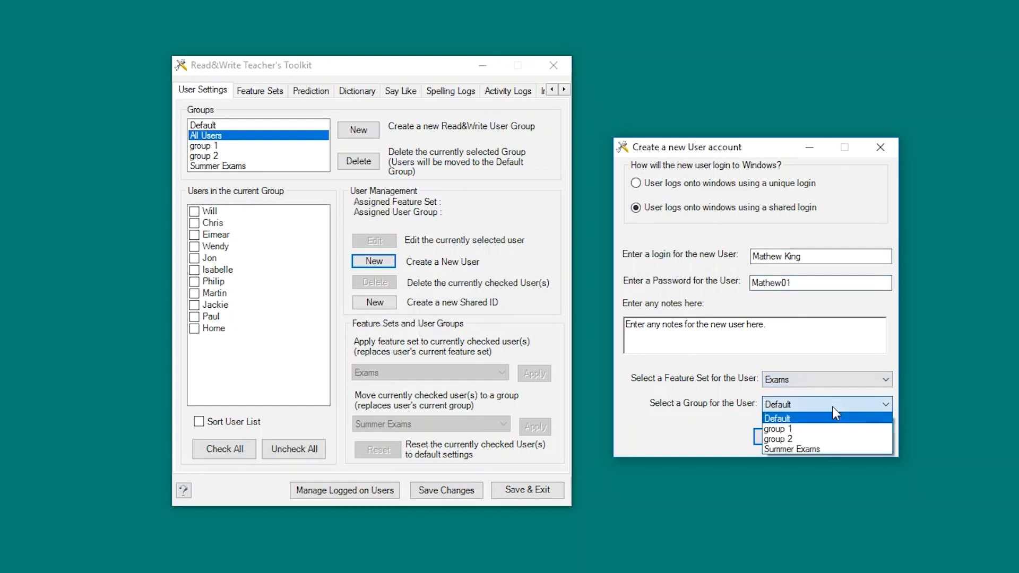
left_click(840, 449)
left_click(801, 437)
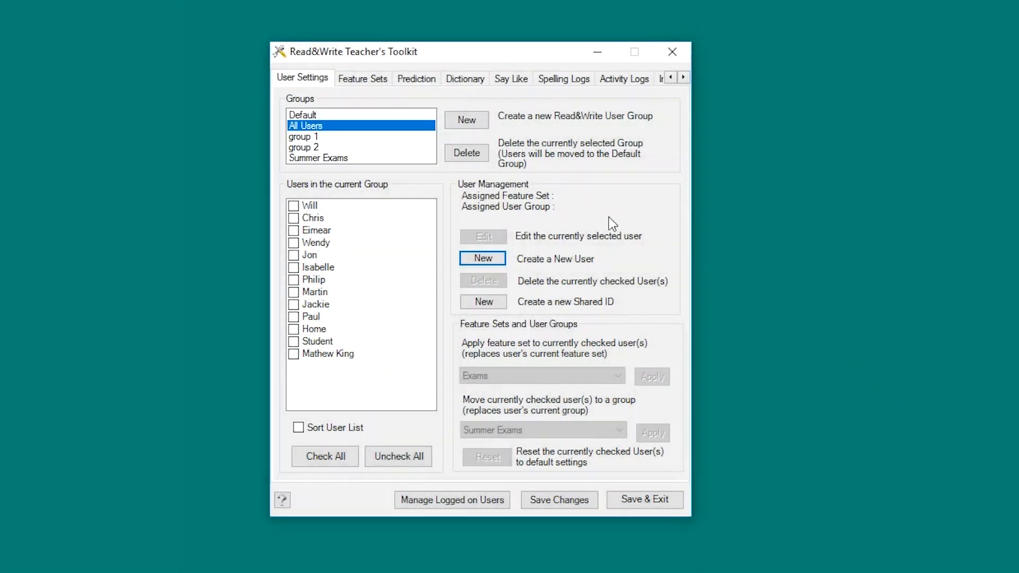
left_click(412, 159)
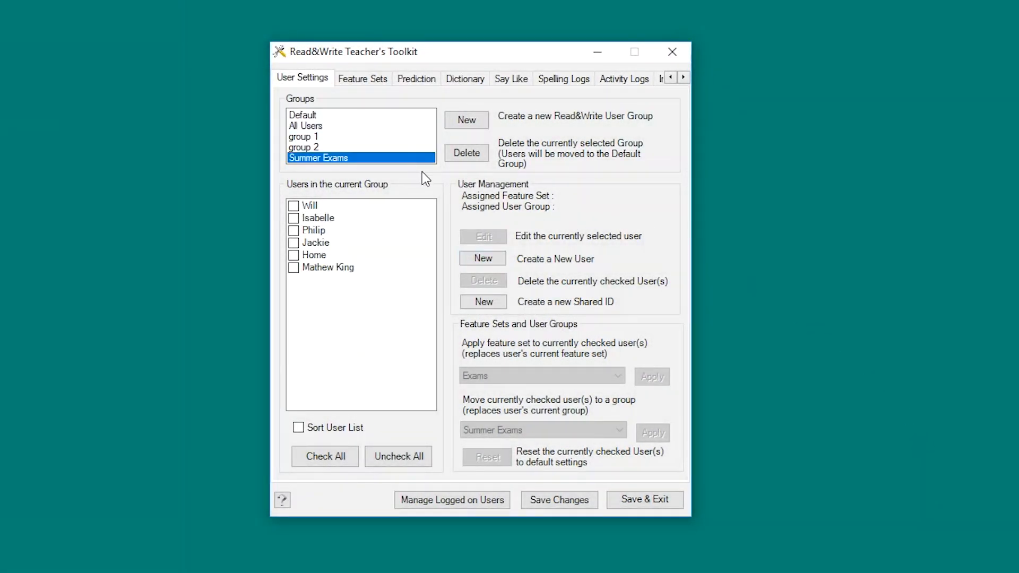